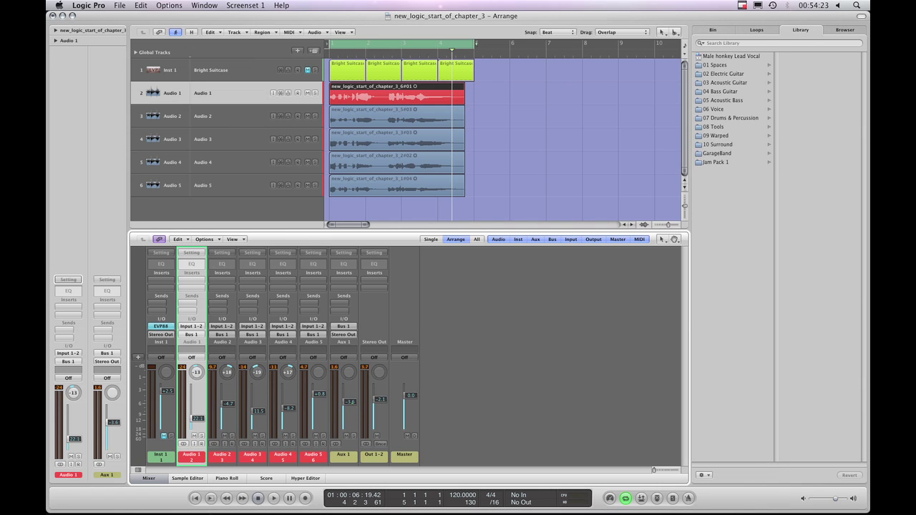
- Pull the Aux 1 backing-vocal fader down to about -6.6 dB
{"action": "left_click_drag", "start_coordinate": [349, 402], "coordinate": [353, 420]}
- Route Audio 1–5 to Stereo Output instead of Bus 1, and drop Aux 1 to -7.8 dB
{"action": "left_click", "coordinate": [222, 458], "text": "shift"}
{"action": "left_click", "coordinate": [252, 458], "text": "shift"}
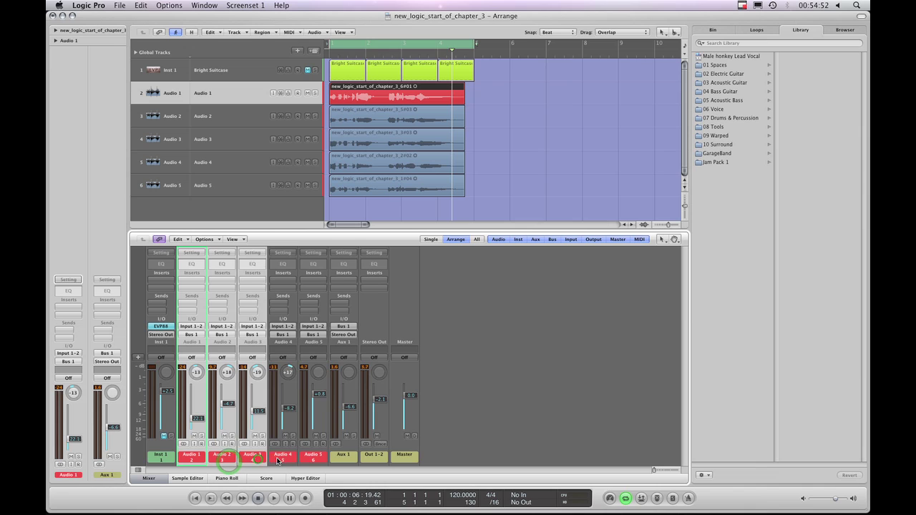
{"action": "left_click", "coordinate": [283, 458], "text": "shift"}
{"action": "left_click", "coordinate": [311, 458], "text": "shift"}
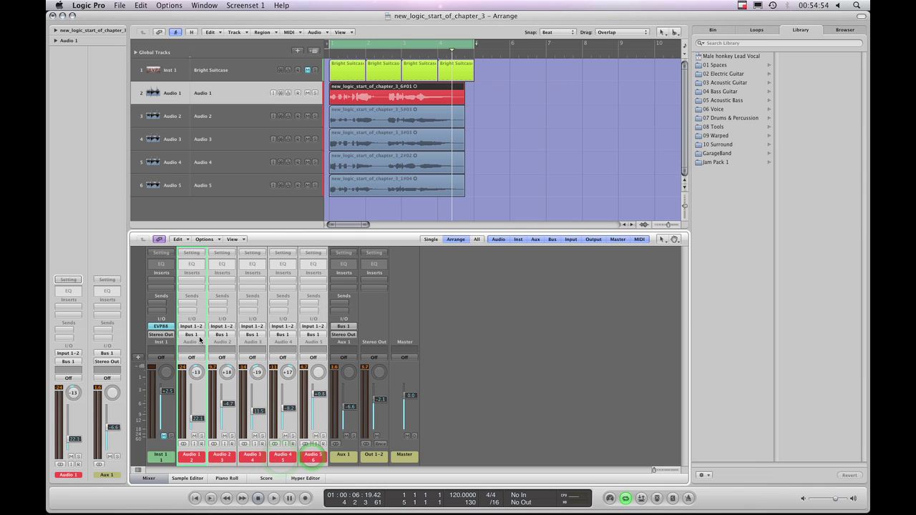
{"action": "left_click", "coordinate": [199, 336]}
{"action": "mouse_move", "coordinate": [207, 359]}
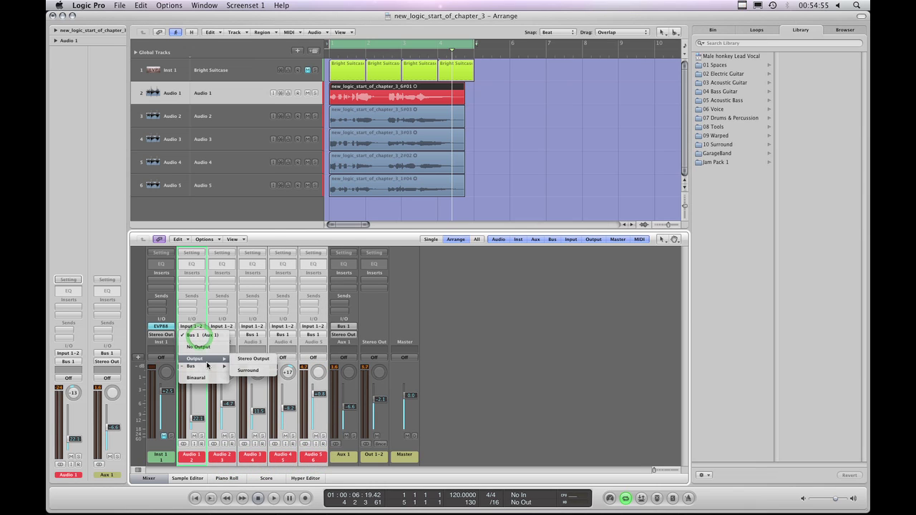
{"action": "left_click", "coordinate": [256, 360]}
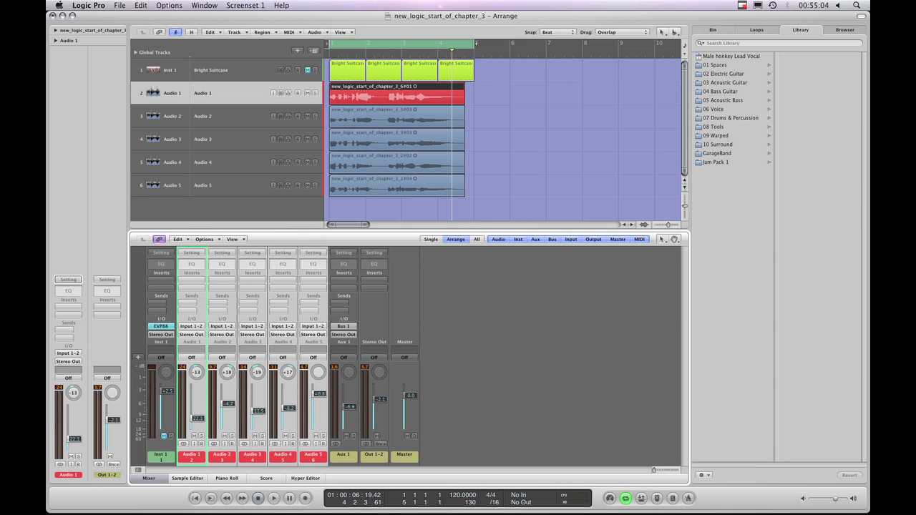
{"action": "left_click_drag", "start_coordinate": [349, 408], "coordinate": [350, 416]}
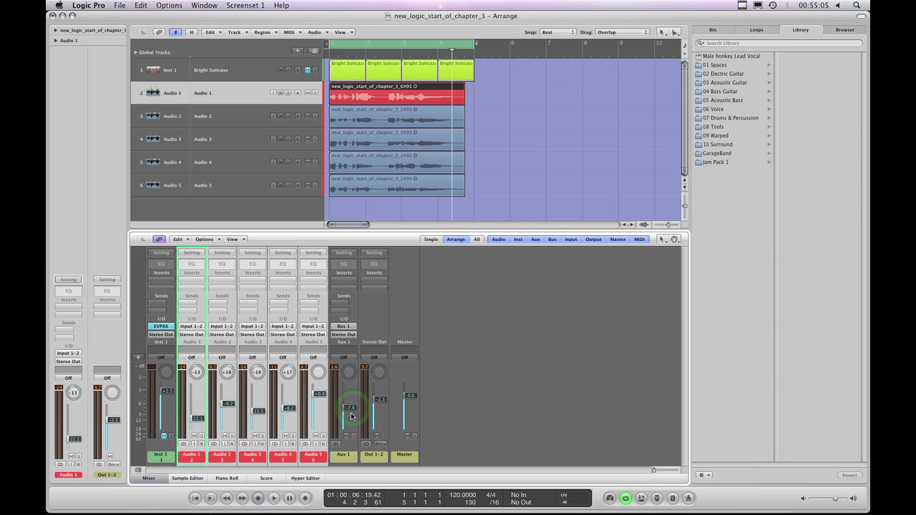
{"action": "left_click", "coordinate": [274, 499]}
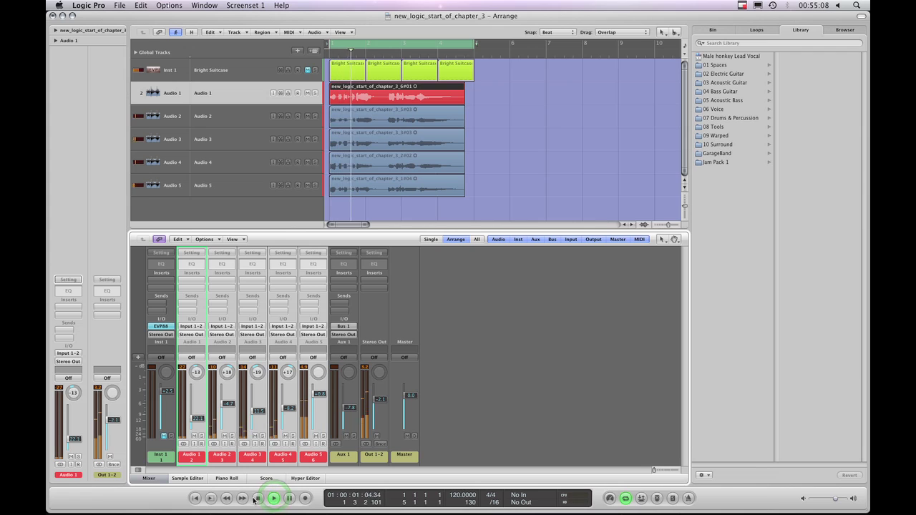
{"action": "left_click", "coordinate": [257, 499]}
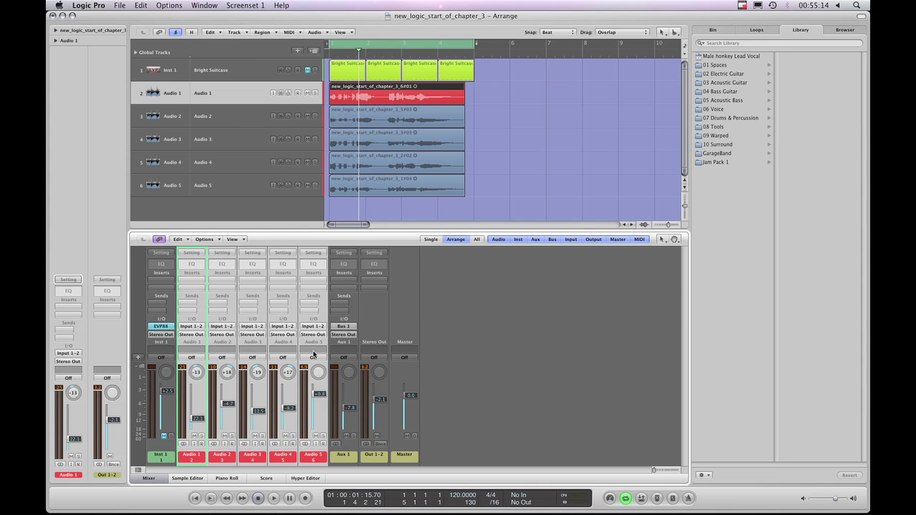
- Assign the selected Audio 1–5 strips to Group 1, then raise their faders together
{"action": "left_click", "coordinate": [199, 350]}
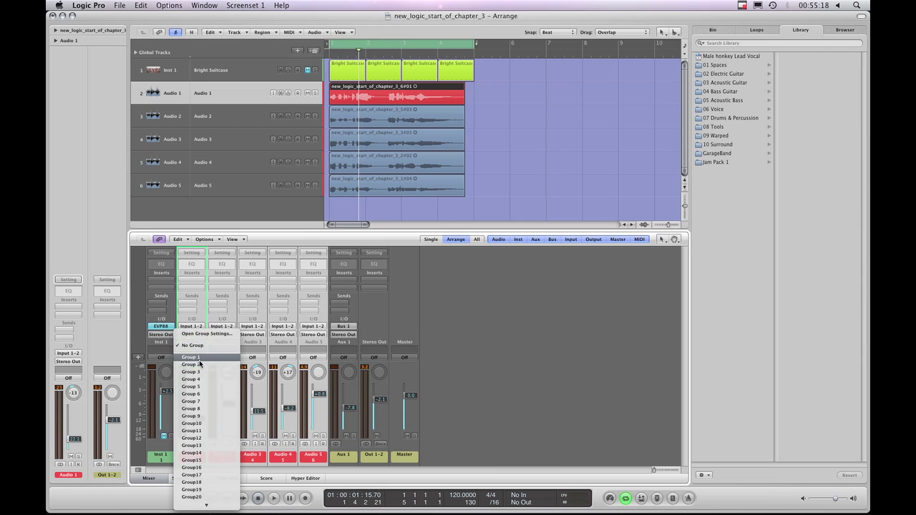
{"action": "mouse_move", "coordinate": [205, 507]}
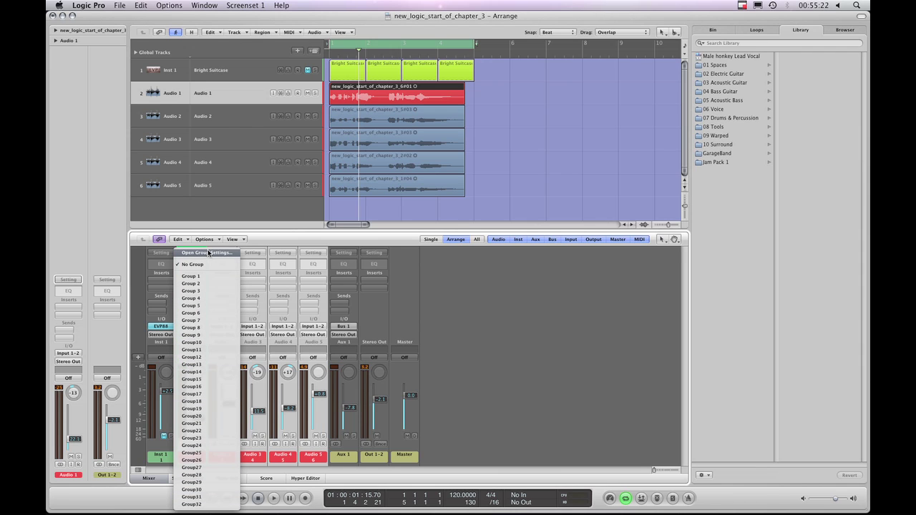
{"action": "left_click", "coordinate": [435, 308]}
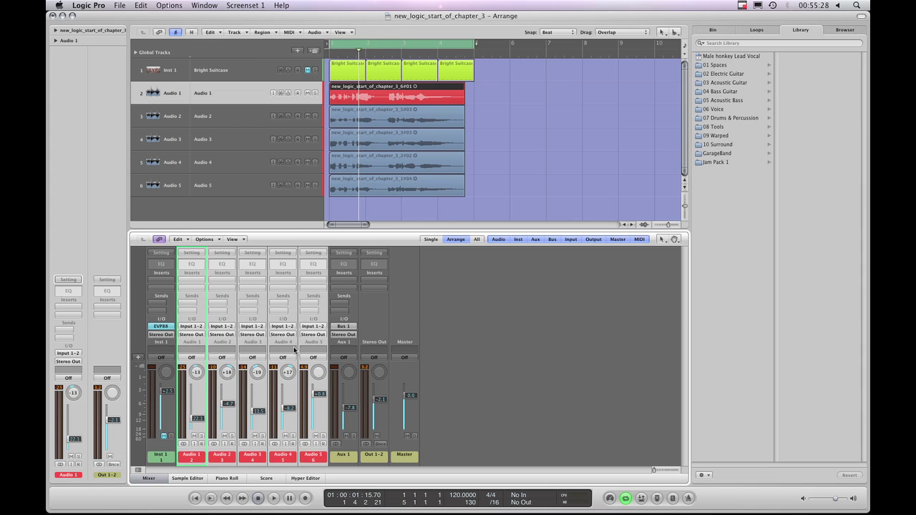
{"action": "left_click", "coordinate": [196, 354]}
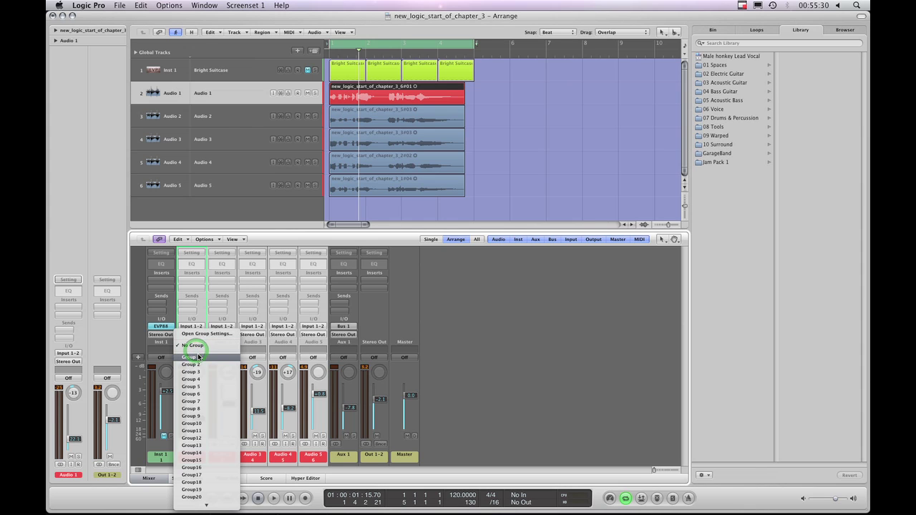
{"action": "left_click", "coordinate": [202, 359]}
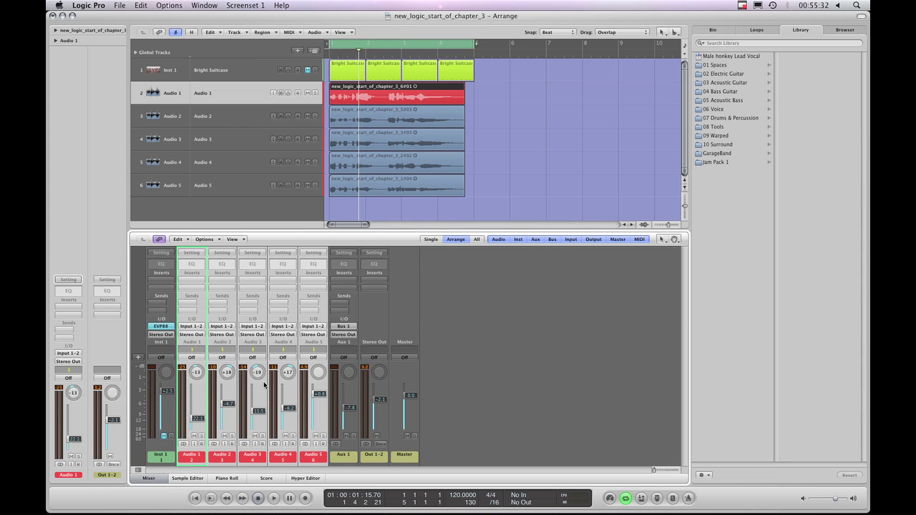
{"action": "left_click", "coordinate": [195, 458]}
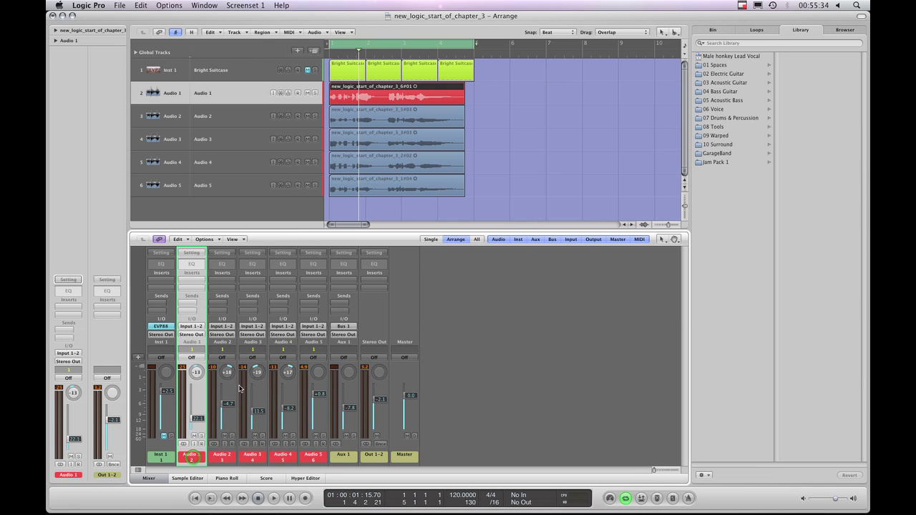
{"action": "left_click_drag", "start_coordinate": [259, 412], "coordinate": [260, 407]}
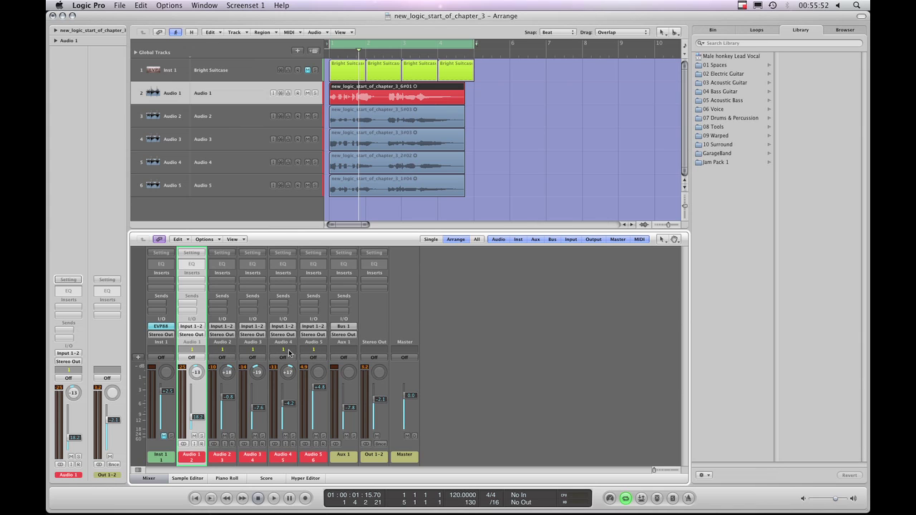
- Open Group 1 settings showing Volume and Mute linked, and lower the grouped faders together
{"action": "left_click", "coordinate": [202, 350]}
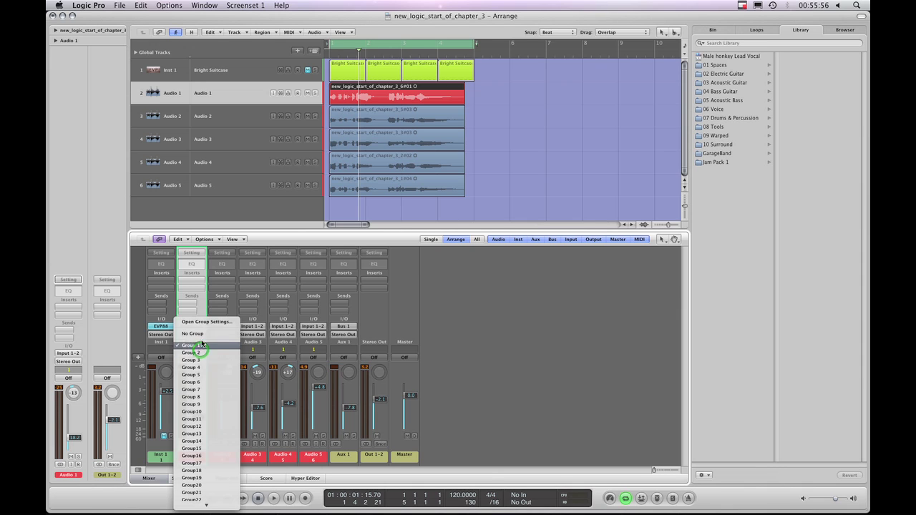
{"action": "left_click", "coordinate": [207, 322]}
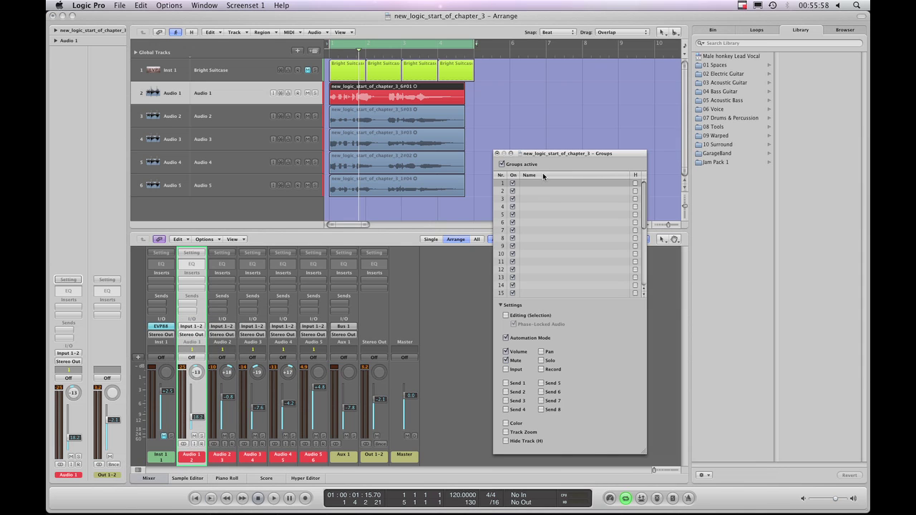
{"action": "left_click_drag", "start_coordinate": [546, 158], "coordinate": [547, 160]}
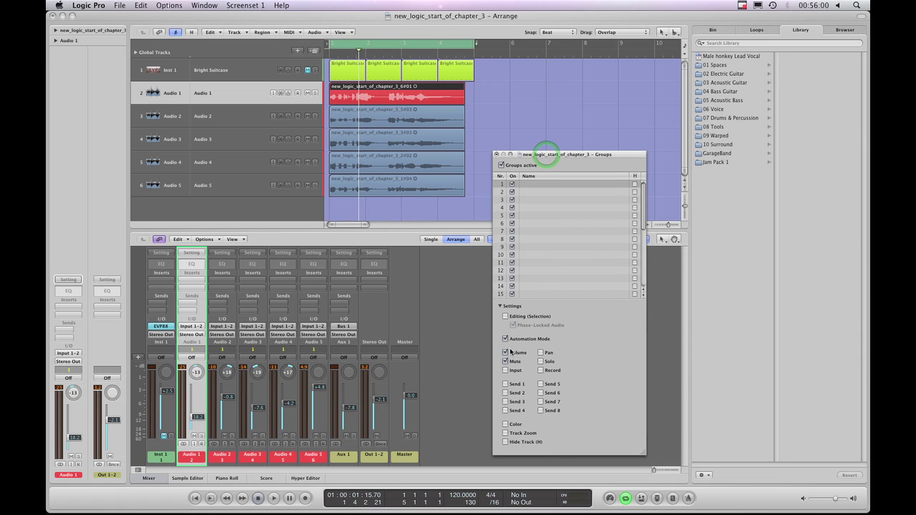
{"action": "left_click_drag", "start_coordinate": [286, 403], "coordinate": [286, 407]}
- Toggle Audio 3's mute to test the linked group mute, nudge levels, and close Group settings
{"action": "left_click", "coordinate": [256, 438]}
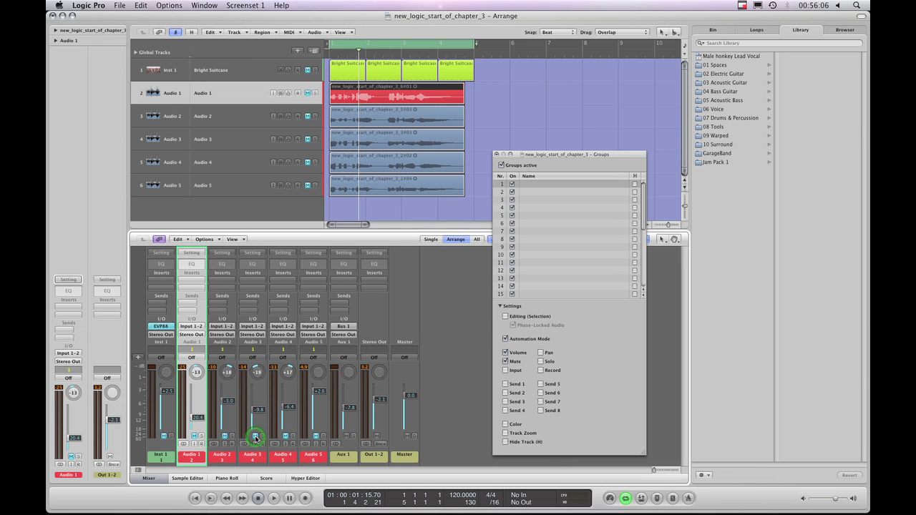
{"action": "left_click", "coordinate": [255, 438]}
{"action": "left_click", "coordinate": [256, 438]}
{"action": "left_click", "coordinate": [256, 438]}
{"action": "left_click", "coordinate": [255, 438]}
{"action": "left_click", "coordinate": [256, 438]}
{"action": "left_click_drag", "start_coordinate": [256, 405], "coordinate": [257, 411]}
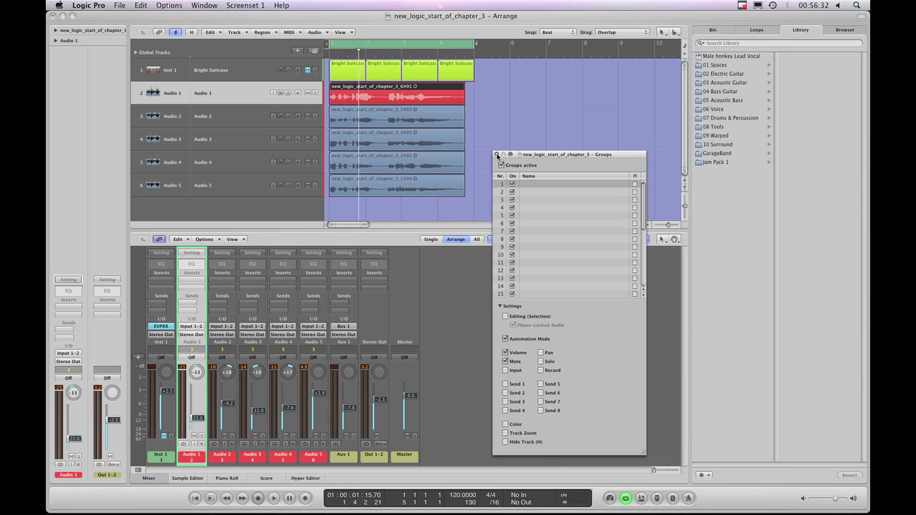
{"action": "left_click", "coordinate": [497, 156]}
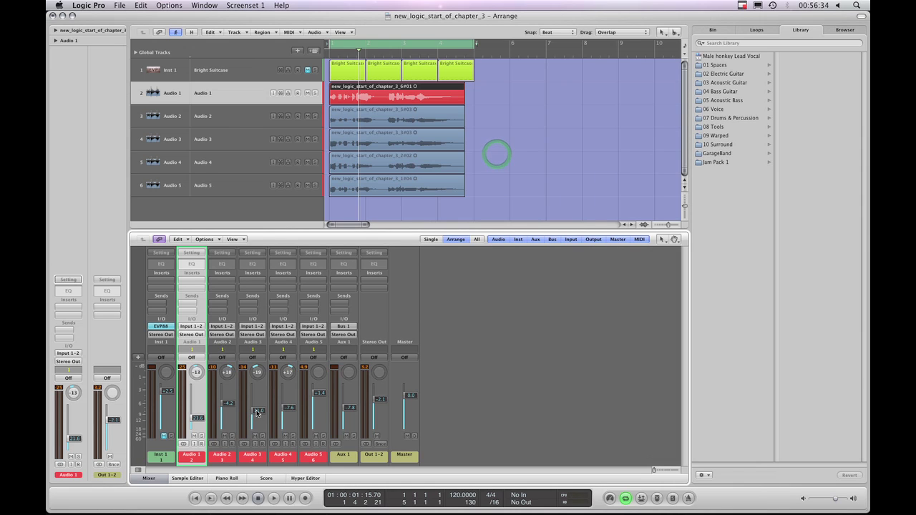
- Adjust the grouped levels, then select Audio 1–5 and keep them in Group 1
{"action": "left_click_drag", "start_coordinate": [258, 410], "coordinate": [257, 412]}
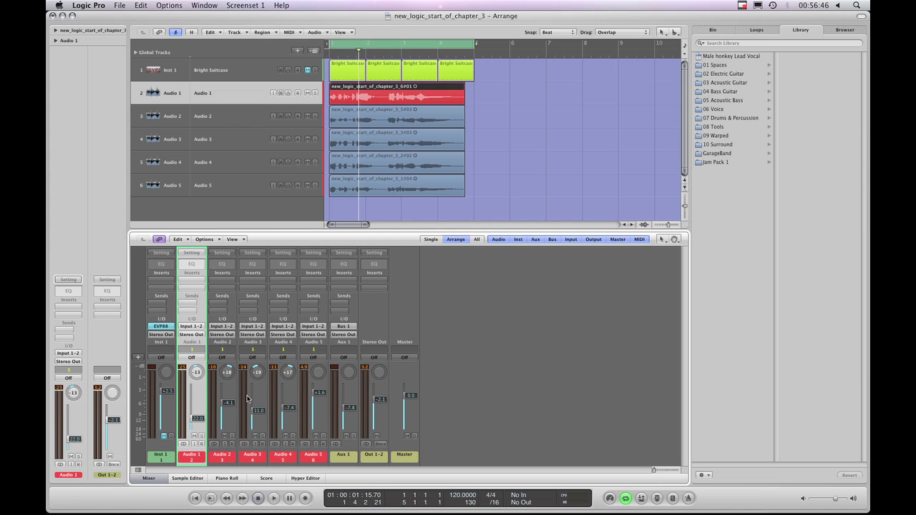
{"action": "left_click", "coordinate": [221, 458], "text": "shift"}
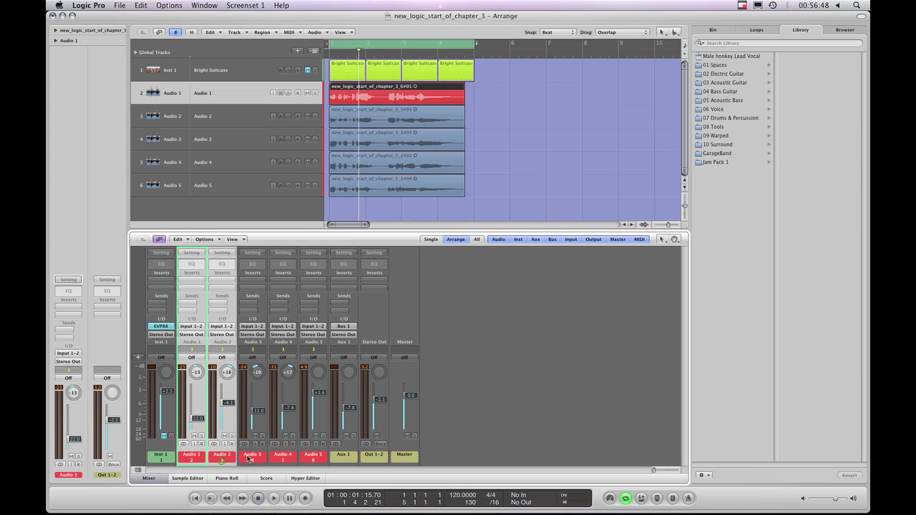
{"action": "left_click", "coordinate": [251, 457], "text": "shift"}
{"action": "left_click", "coordinate": [285, 458], "text": "shift"}
{"action": "left_click", "coordinate": [309, 458], "text": "shift"}
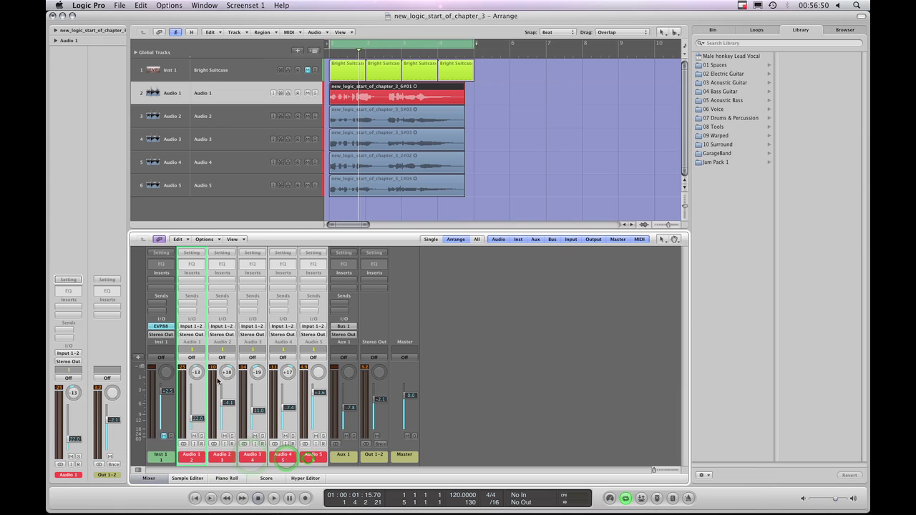
{"action": "left_click", "coordinate": [191, 350]}
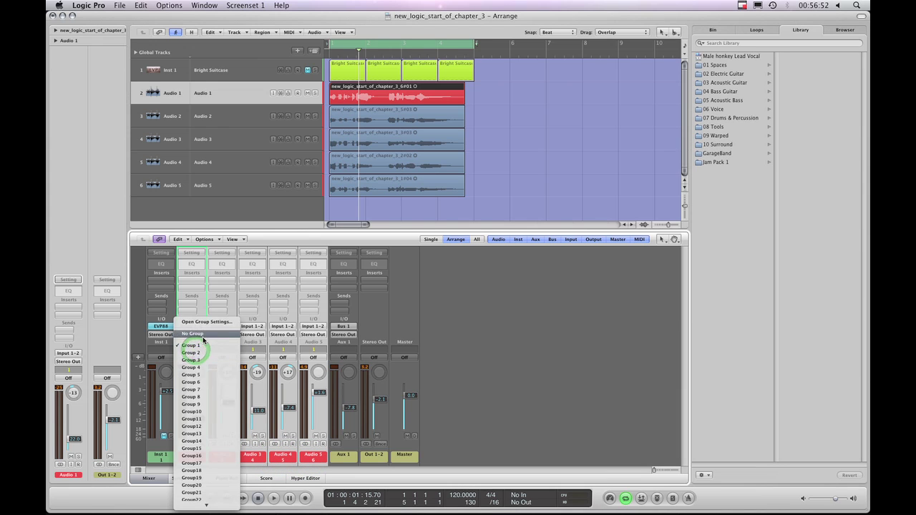
{"action": "left_click", "coordinate": [202, 341]}
- Route the Audio 1–5 outputs back to Bus 1 feeding Aux 1
{"action": "left_click", "coordinate": [202, 337]}
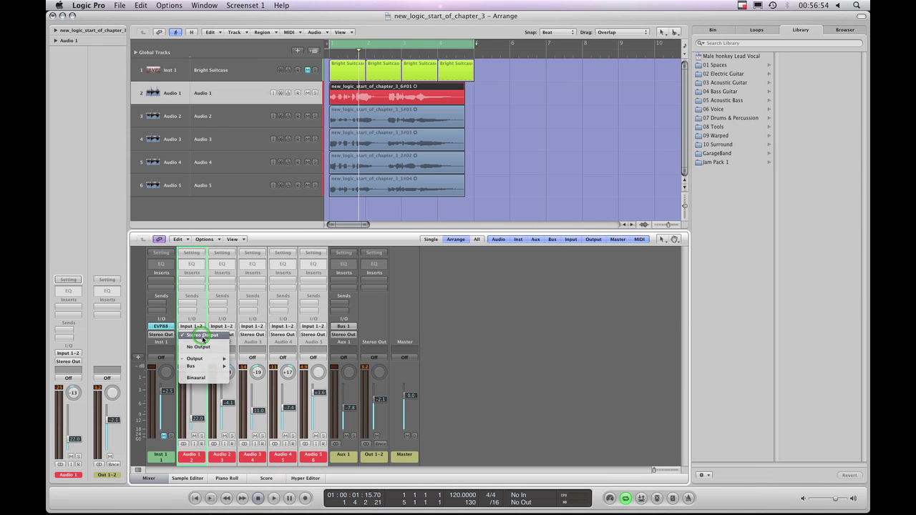
{"action": "mouse_move", "coordinate": [206, 368]}
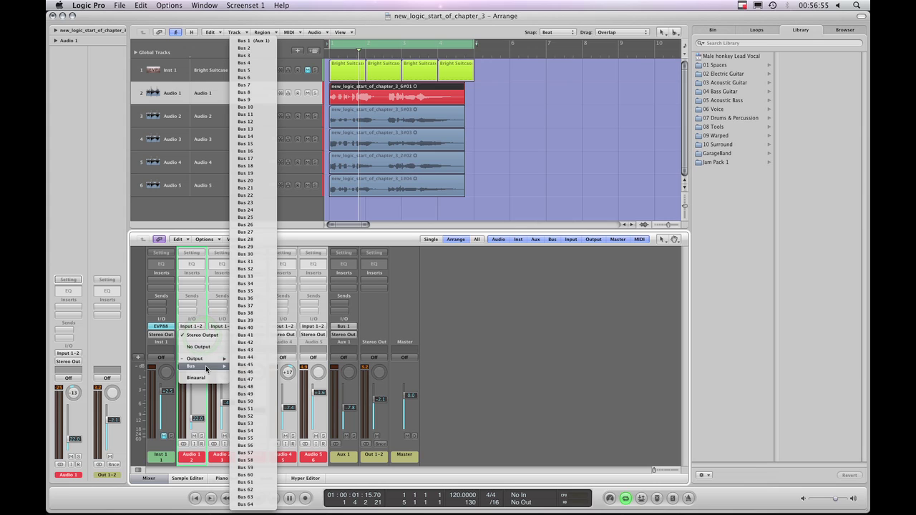
{"action": "left_click", "coordinate": [251, 42]}
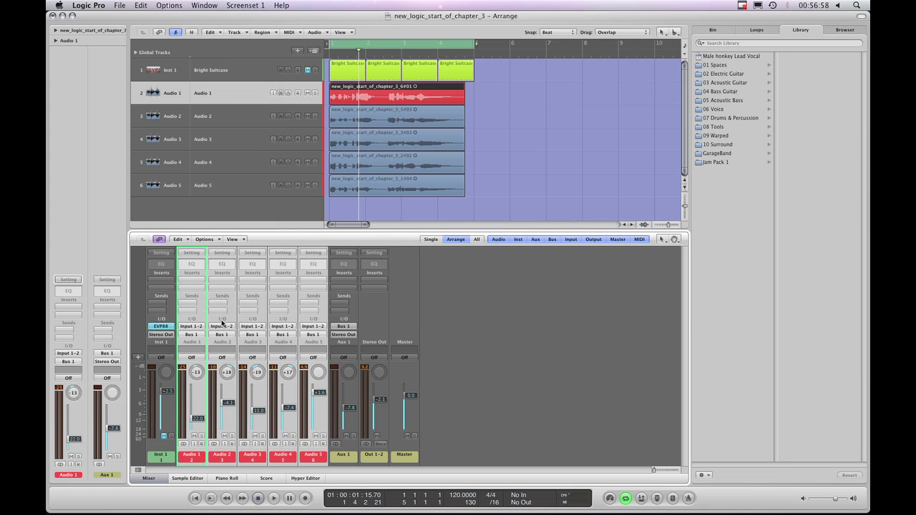
- Play back the bussed vocals and bring the Aux 1 return from -20 dB to about -5 dB
{"action": "left_click", "coordinate": [201, 462]}
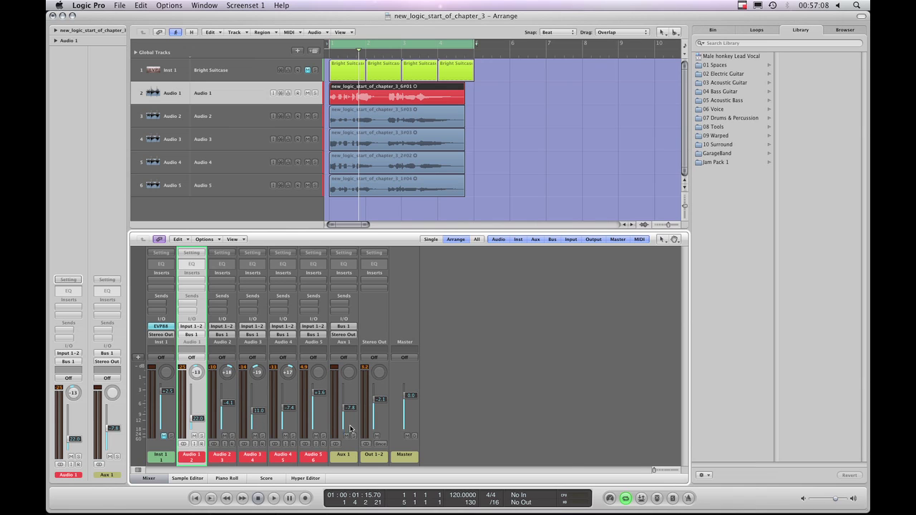
{"action": "left_click_drag", "start_coordinate": [350, 408], "coordinate": [349, 405]}
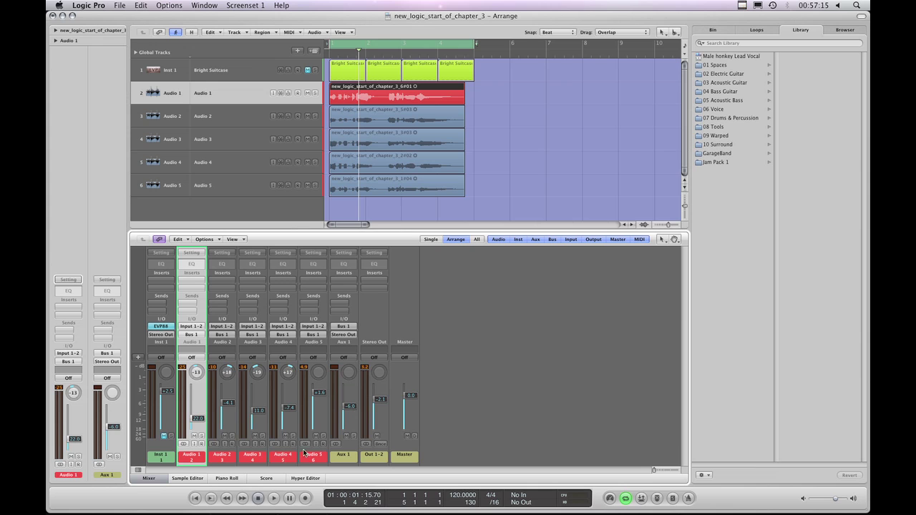
{"action": "left_click", "coordinate": [270, 499]}
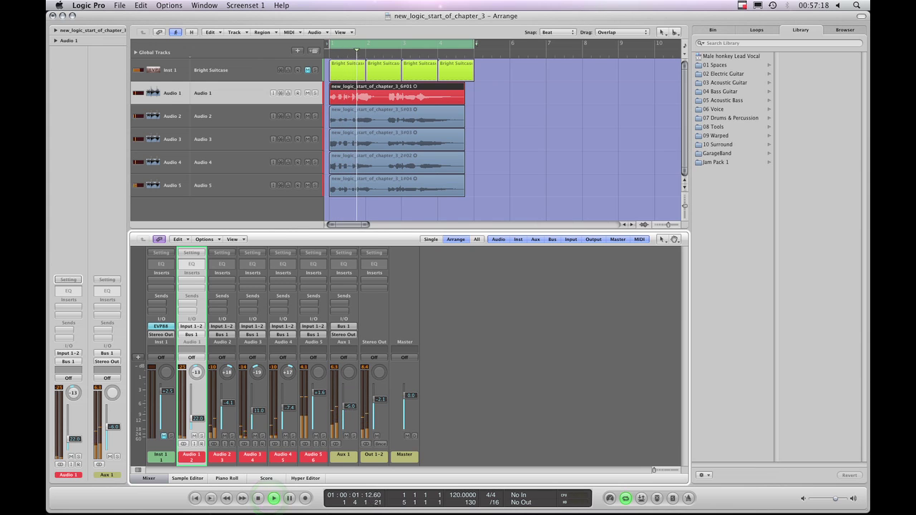
{"action": "mouse_move", "coordinate": [349, 405]}
{"action": "left_mouse_down"}
{"action": "mouse_move", "coordinate": [349, 422]}
{"action": "mouse_move", "coordinate": [349, 398]}
{"action": "mouse_move", "coordinate": [349, 417]}
{"action": "left_mouse_up"}
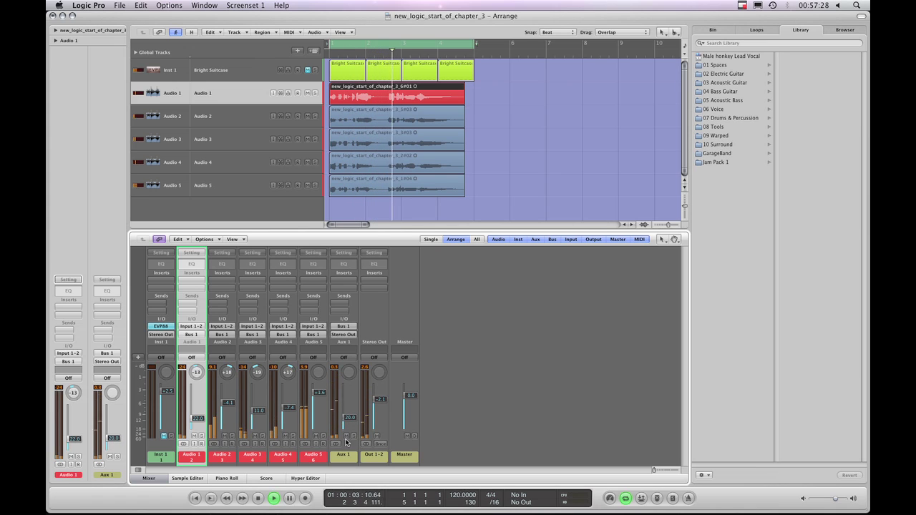
{"action": "key", "text": "space"}
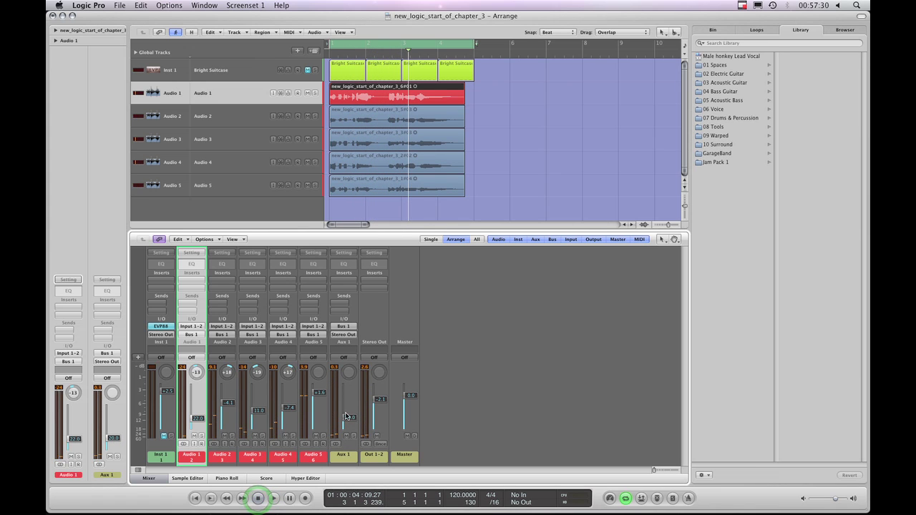
{"action": "left_click_drag", "start_coordinate": [346, 416], "coordinate": [347, 407]}
- Select Aux 1 and fine-tune its level to about -2.5 dB
{"action": "left_click", "coordinate": [350, 460]}
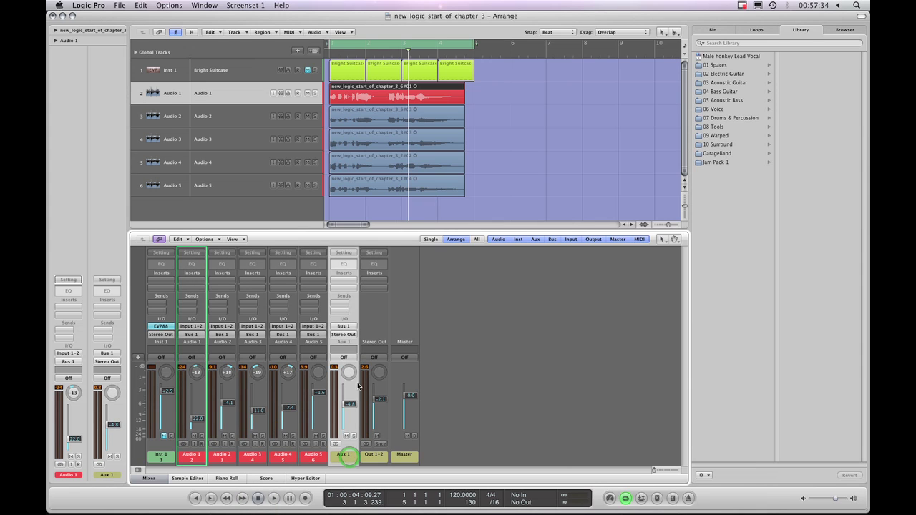
{"action": "left_click_drag", "start_coordinate": [349, 405], "coordinate": [348, 400]}
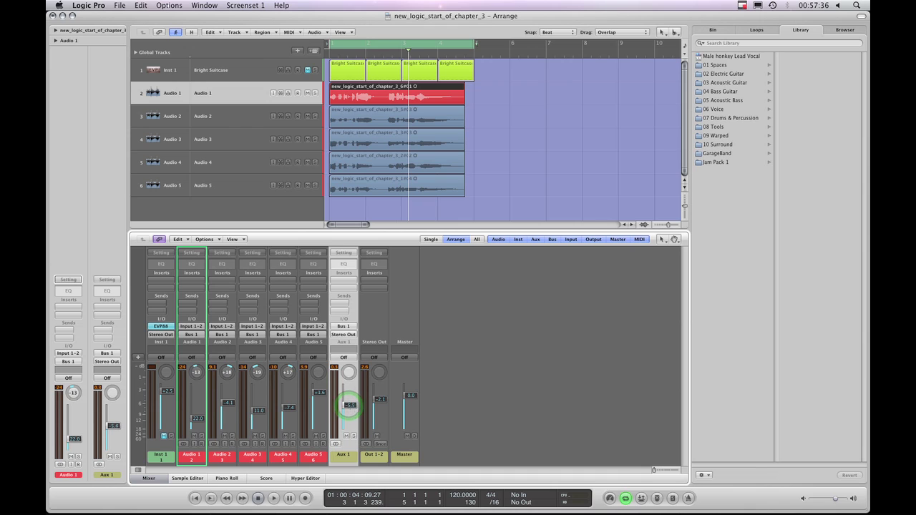
{"action": "mouse_move", "coordinate": [349, 405]}
{"action": "left_mouse_down"}
{"action": "mouse_move", "coordinate": [349, 395]}
{"action": "mouse_move", "coordinate": [352, 402]}
{"action": "left_mouse_up"}
- Add a Channel EQ to Aux 1: 80 Hz low cut, -3.5 dB at 1380 Hz (Q 0.43), +5 dB at 10 kHz
{"action": "double_click", "coordinate": [344, 266]}
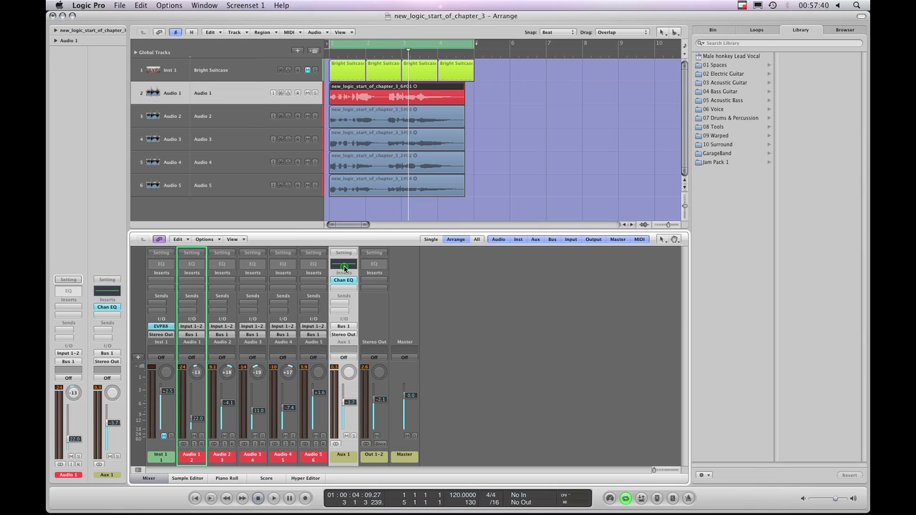
{"action": "left_click_drag", "start_coordinate": [223, 47], "coordinate": [611, 128]}
{"action": "left_click", "coordinate": [511, 166]}
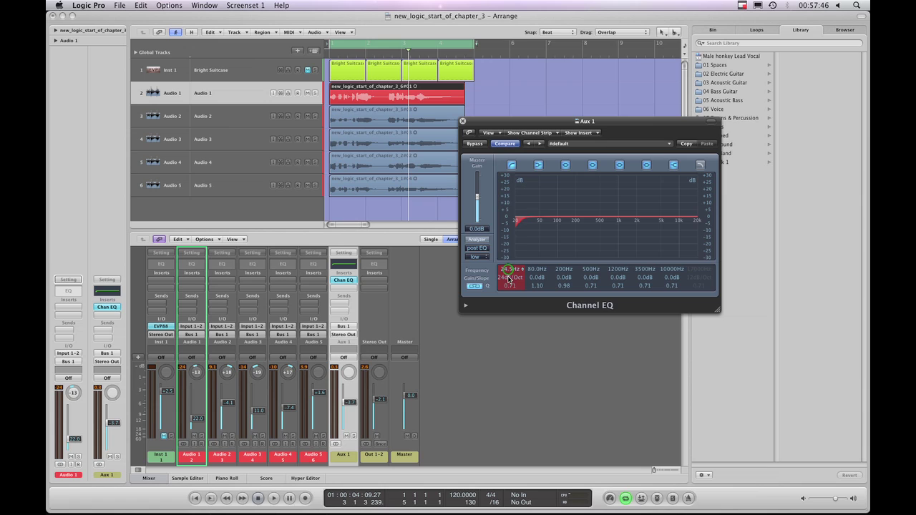
{"action": "left_click_drag", "start_coordinate": [508, 278], "coordinate": [503, 232]}
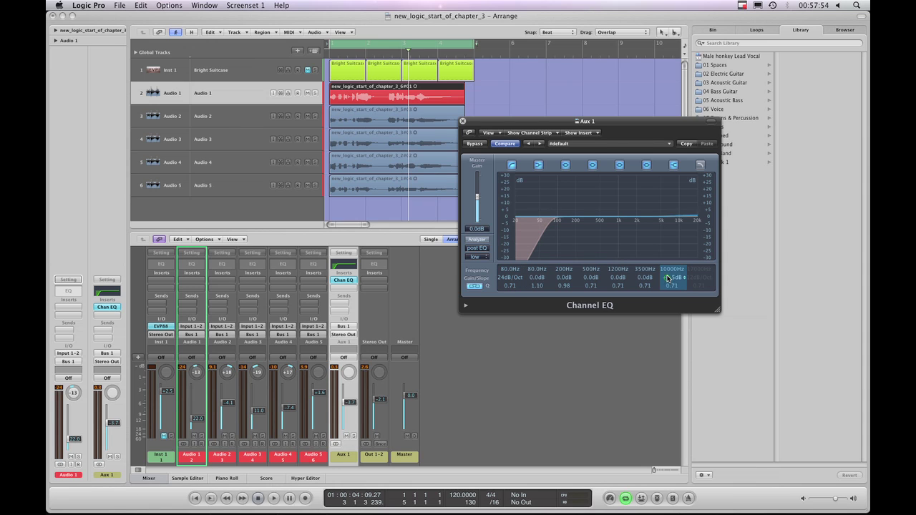
{"action": "left_click_drag", "start_coordinate": [667, 278], "coordinate": [666, 274]}
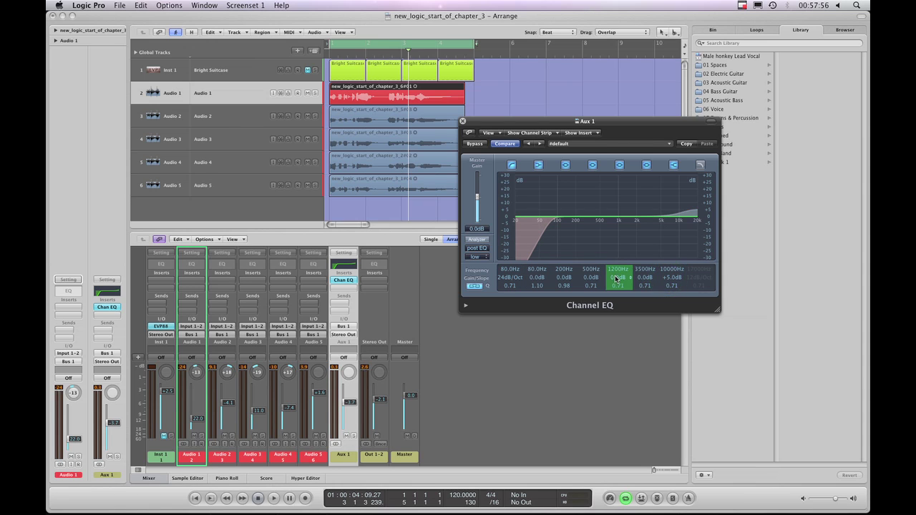
{"action": "left_click_drag", "start_coordinate": [612, 282], "coordinate": [617, 294]}
{"action": "left_click", "coordinate": [617, 279]}
{"action": "left_click_drag", "start_coordinate": [615, 269], "coordinate": [616, 276]}
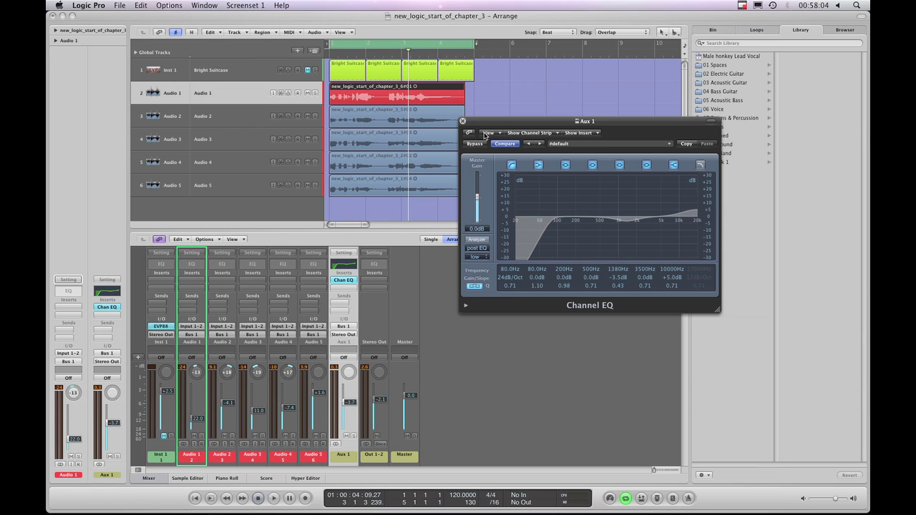
{"action": "left_click_drag", "start_coordinate": [495, 126], "coordinate": [534, 116]}
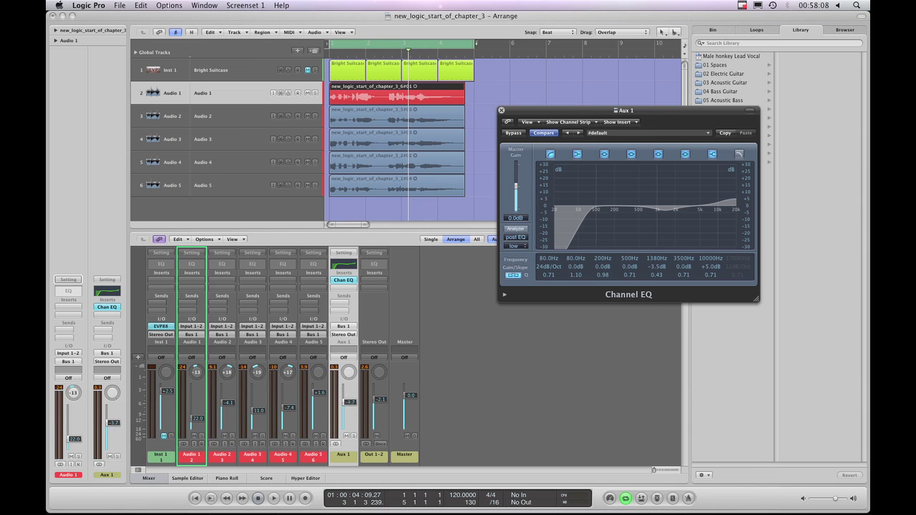
- Compare the mix with and without the Channel EQ, leaving the EQ on and Aux 1 at -0.4 dB
{"action": "left_click_drag", "start_coordinate": [350, 403], "coordinate": [350, 395]}
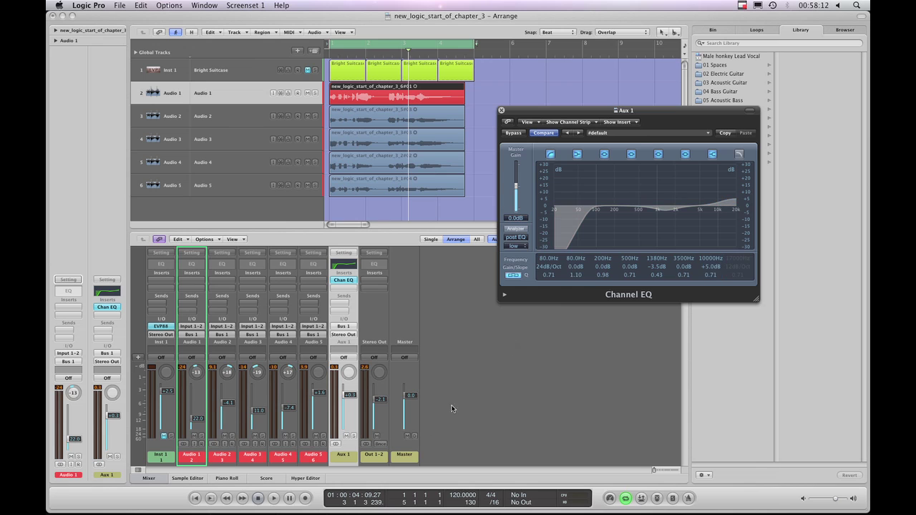
{"action": "left_click", "coordinate": [274, 498]}
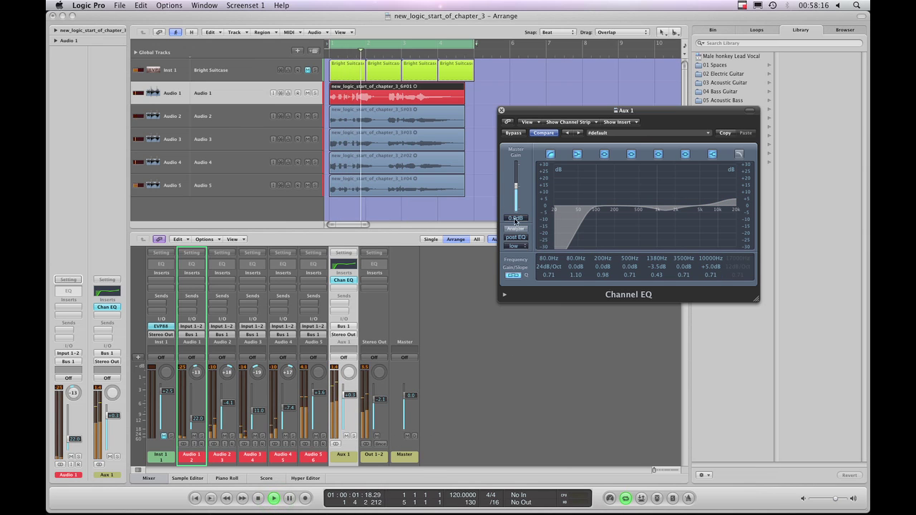
{"action": "left_click", "coordinate": [520, 135]}
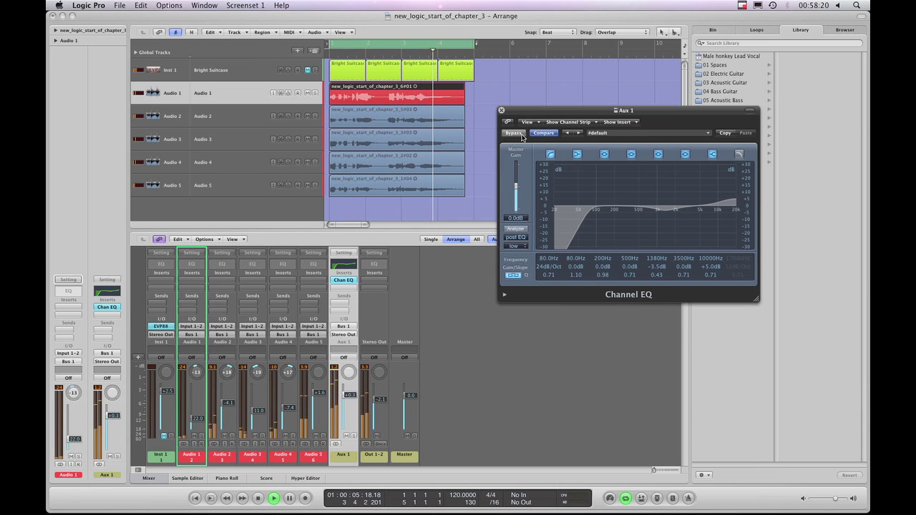
{"action": "key", "text": "space"}
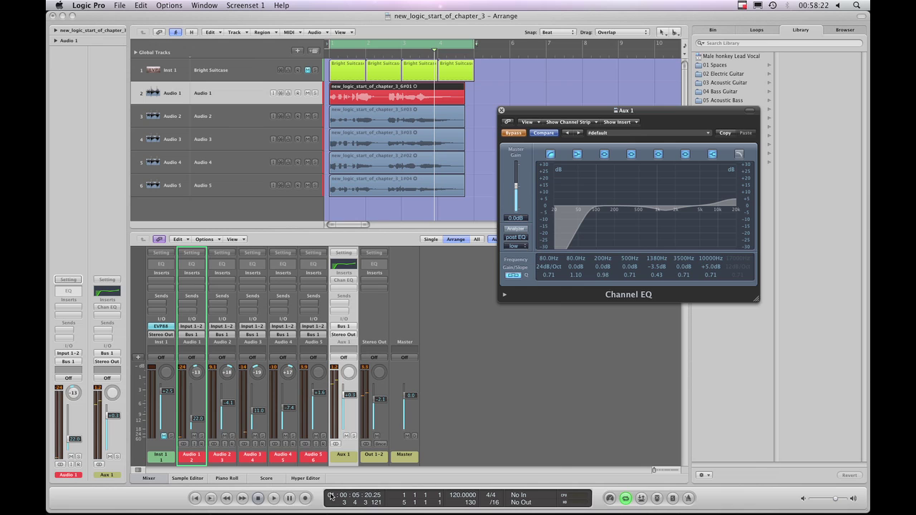
{"action": "left_click", "coordinate": [274, 499]}
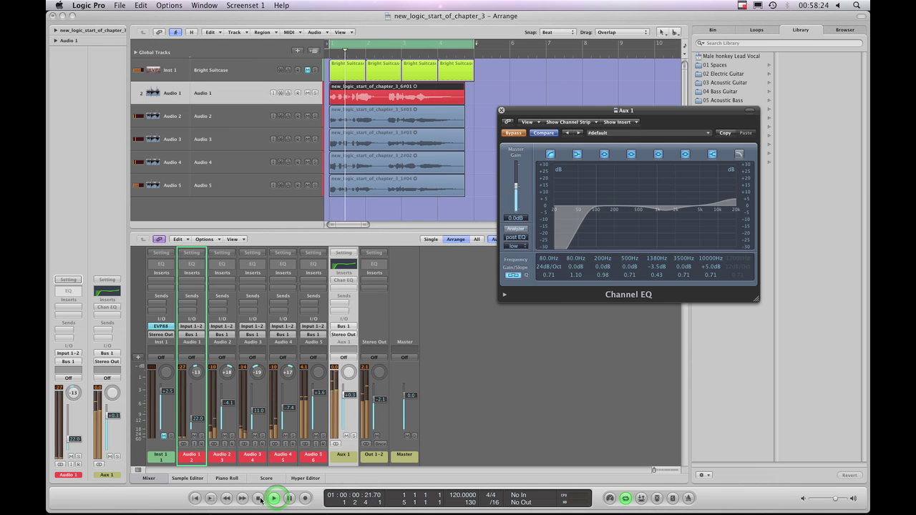
{"action": "left_click", "coordinate": [258, 499]}
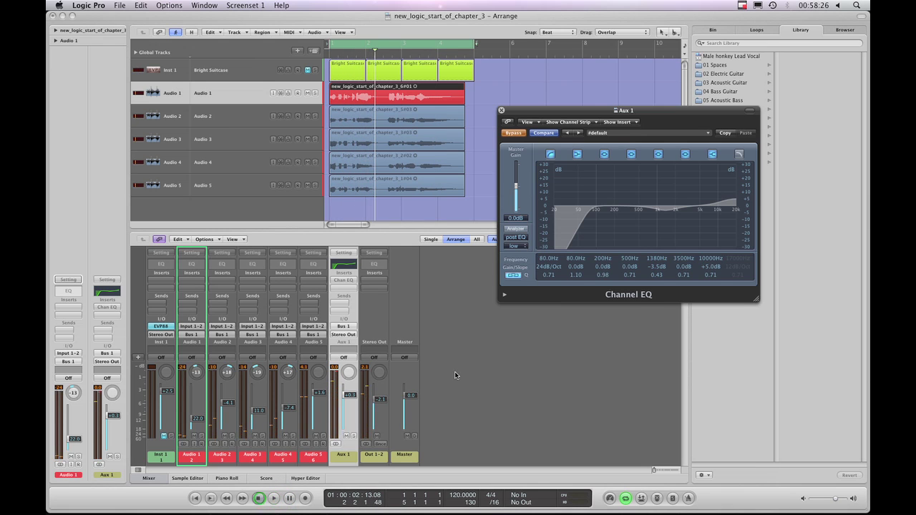
{"action": "left_click", "coordinate": [514, 134]}
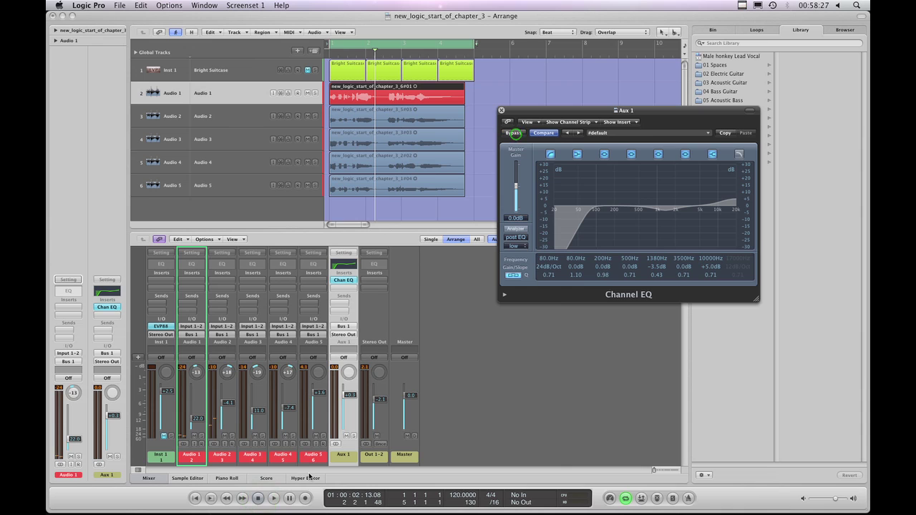
{"action": "left_click", "coordinate": [272, 499]}
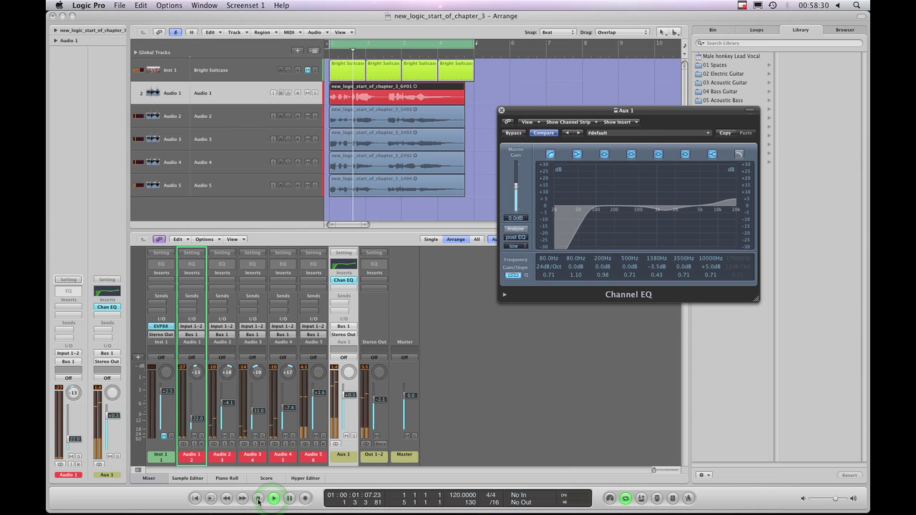
{"action": "left_click", "coordinate": [259, 499]}
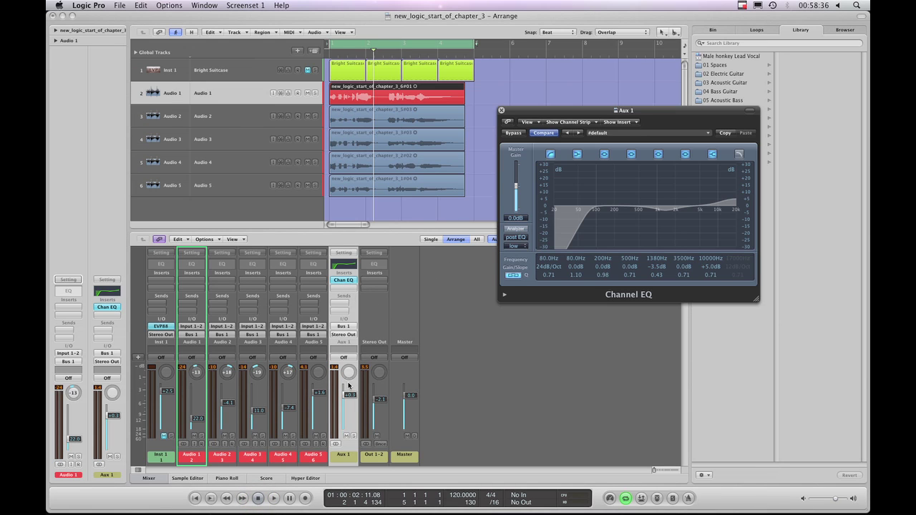
{"action": "left_click_drag", "start_coordinate": [352, 395], "coordinate": [351, 395]}
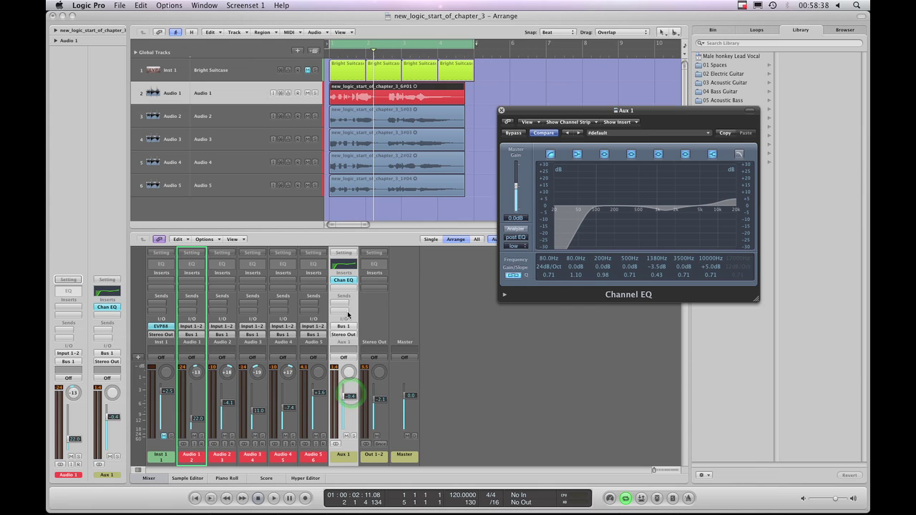
- Insert a stereo Compressor on Aux 1 after the Channel EQ
{"action": "left_click", "coordinate": [346, 289]}
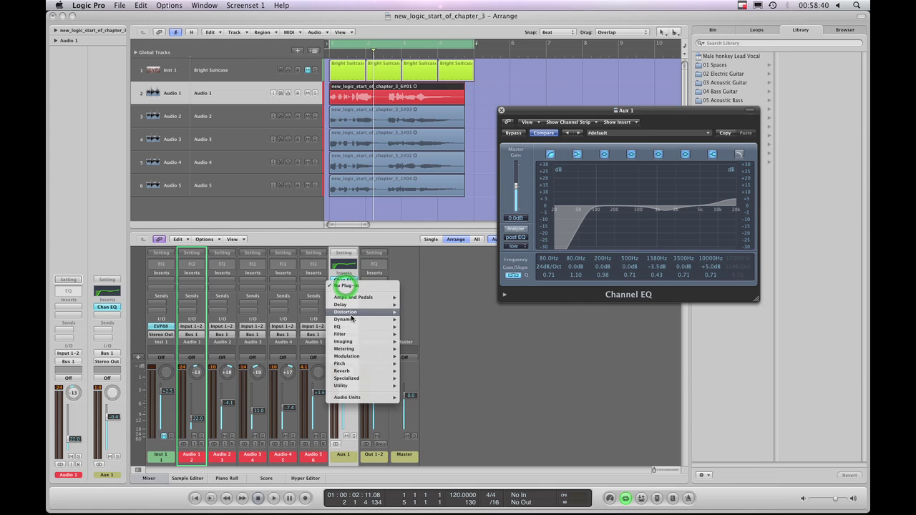
{"action": "mouse_move", "coordinate": [347, 319]}
{"action": "mouse_move", "coordinate": [428, 329]}
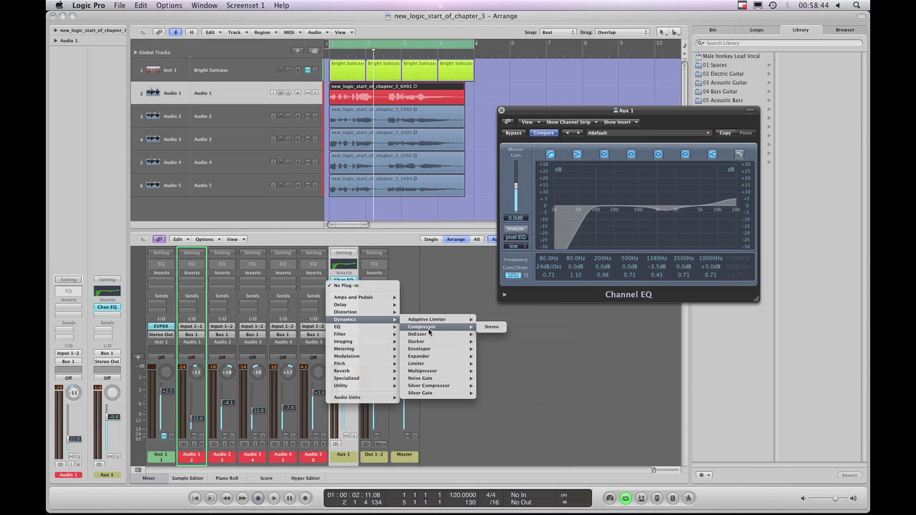
{"action": "left_click", "coordinate": [500, 331]}
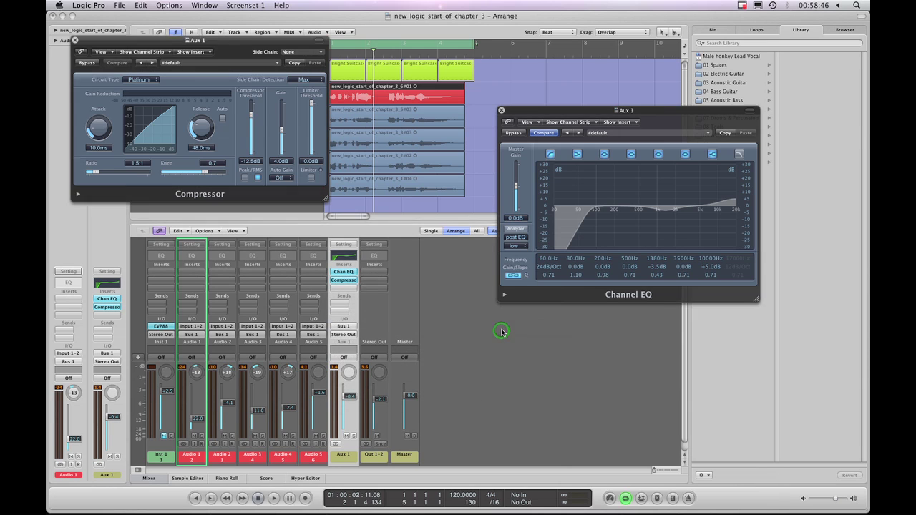
{"action": "left_click_drag", "start_coordinate": [250, 46], "coordinate": [393, 186]}
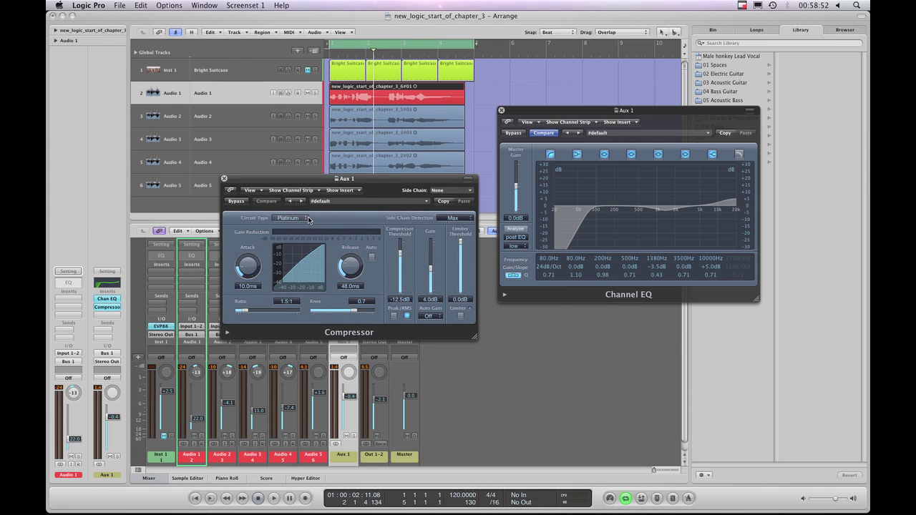
- Load the Opto Vocal 01 preset with 20 ms attack, 5.6:1 ratio, 43 ms release, -4.5 dB gain
{"action": "left_click", "coordinate": [325, 204]}
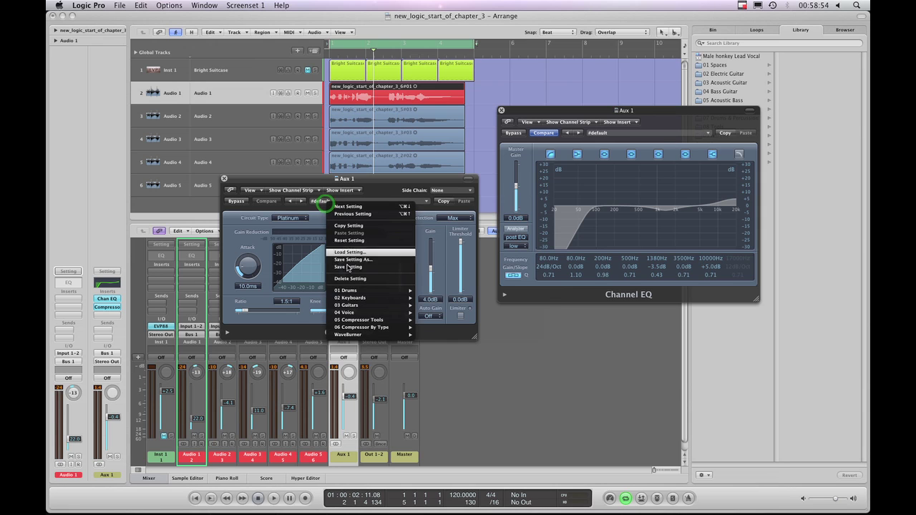
{"action": "mouse_move", "coordinate": [366, 315]}
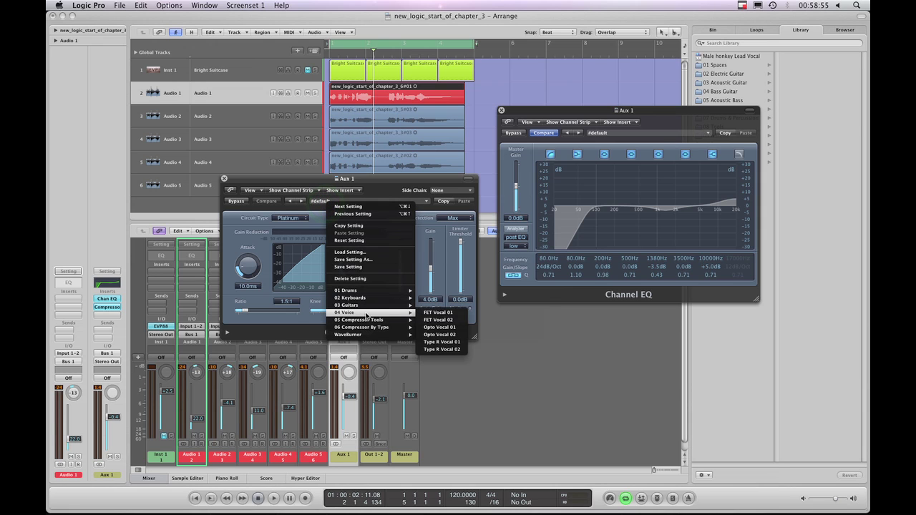
{"action": "left_click", "coordinate": [439, 327]}
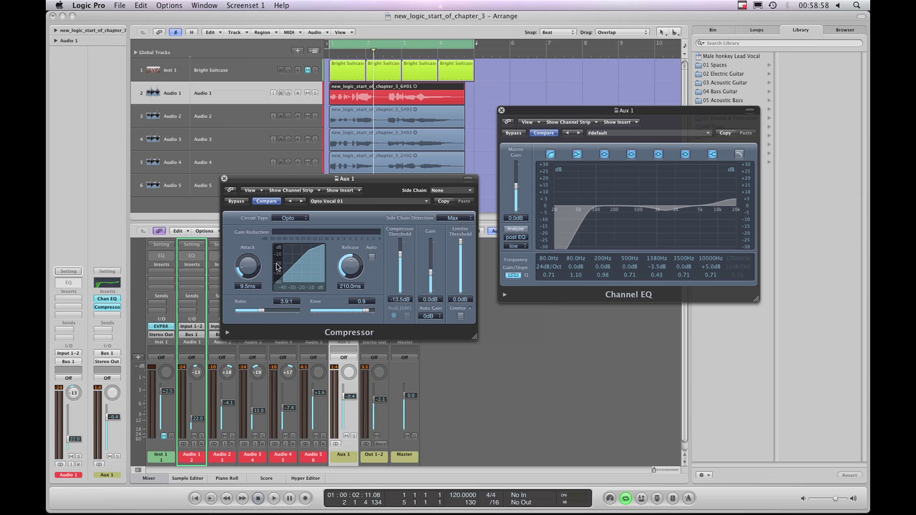
{"action": "left_click_drag", "start_coordinate": [253, 259], "coordinate": [253, 255]}
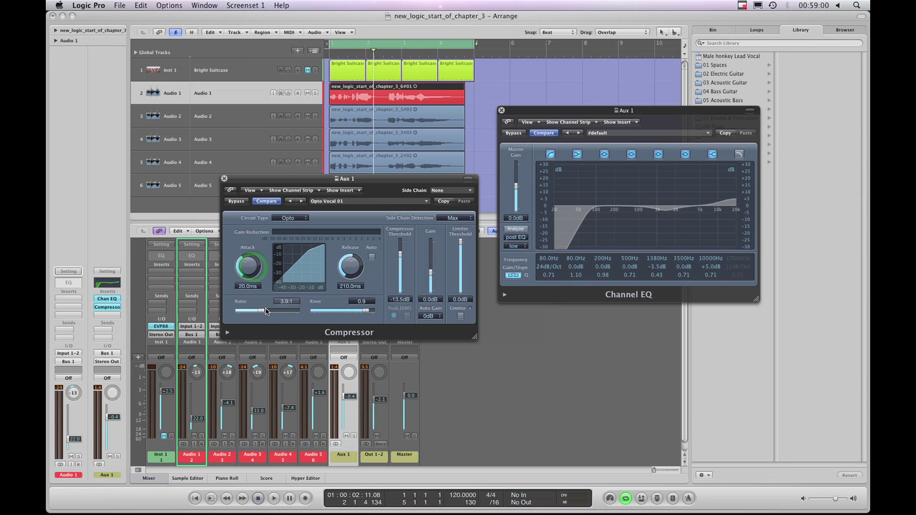
{"action": "left_click_drag", "start_coordinate": [269, 314], "coordinate": [271, 313]}
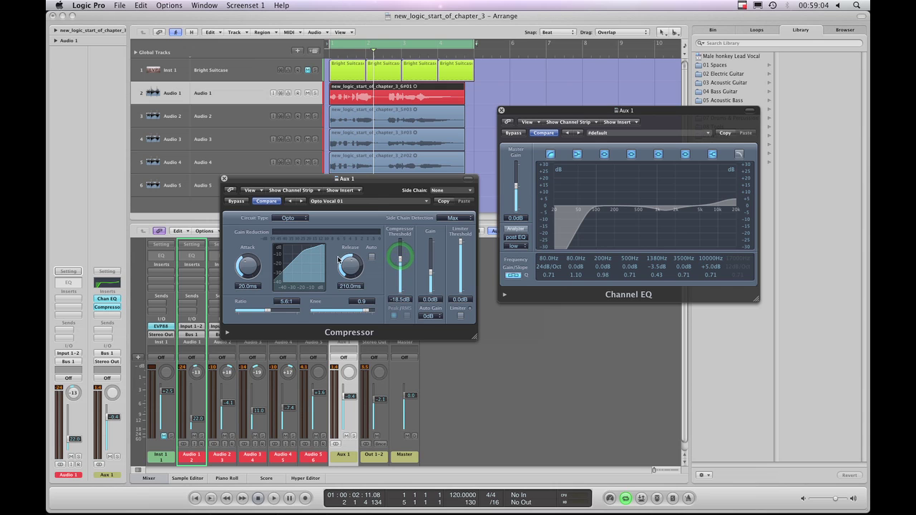
{"action": "left_click_drag", "start_coordinate": [346, 262], "coordinate": [342, 274]}
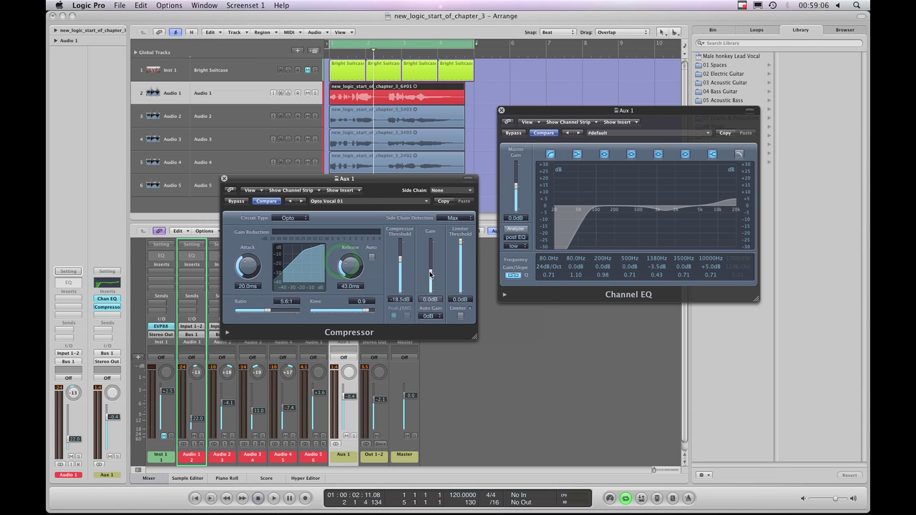
{"action": "left_click_drag", "start_coordinate": [430, 269], "coordinate": [430, 272]}
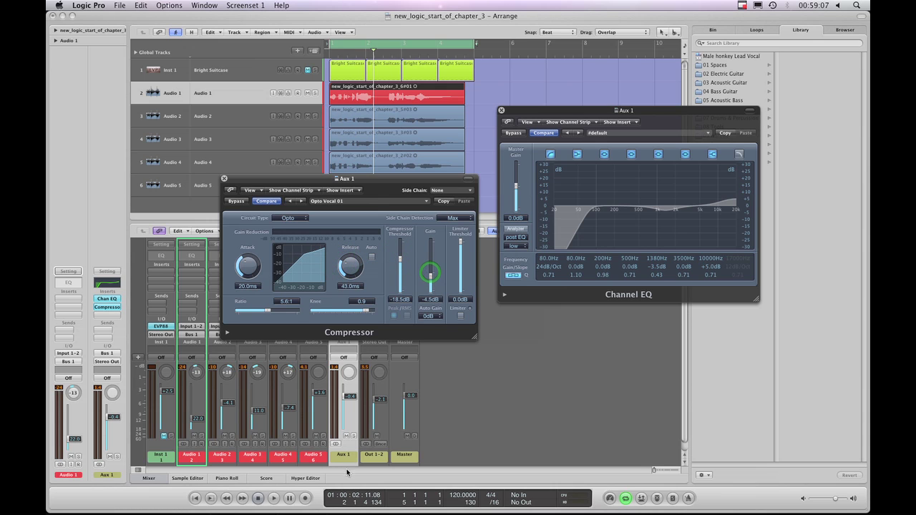
- Listen to the compressed vocals and place the Compressor window below the Channel EQ
{"action": "left_click", "coordinate": [273, 498]}
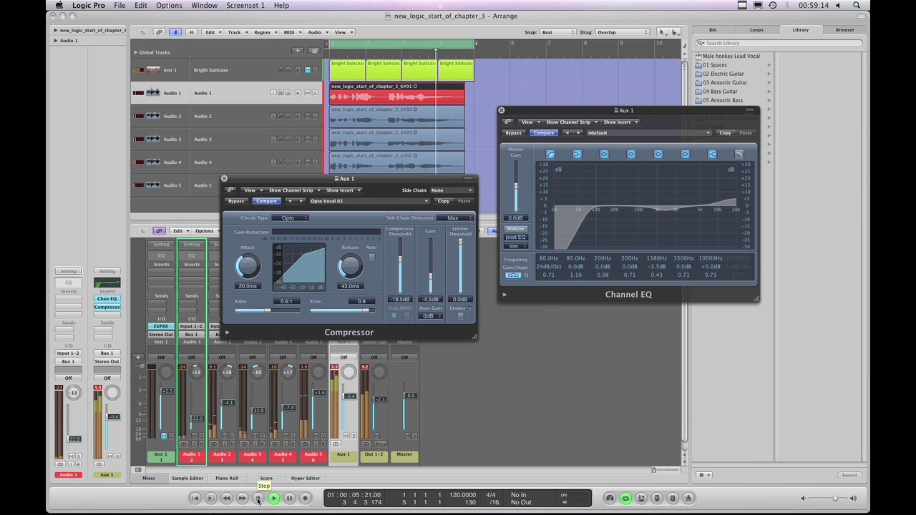
{"action": "left_click", "coordinate": [258, 499]}
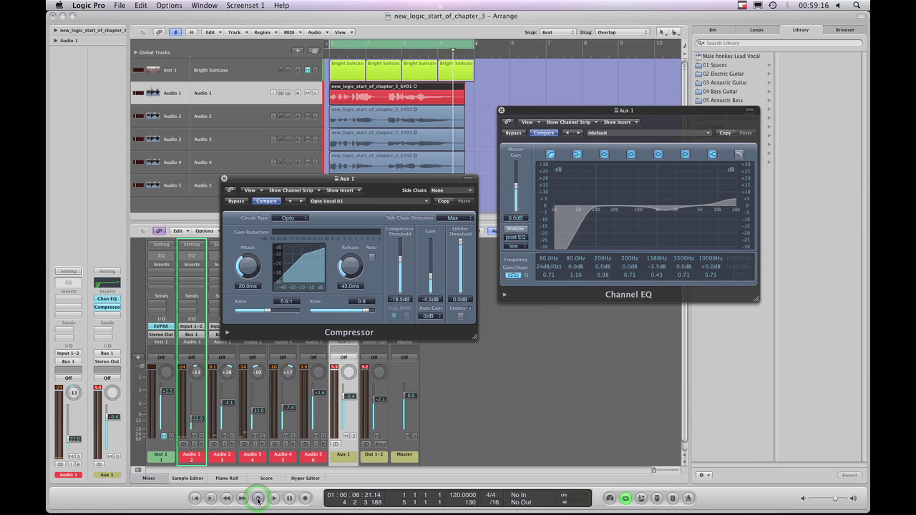
{"action": "left_click_drag", "start_coordinate": [364, 186], "coordinate": [584, 302]}
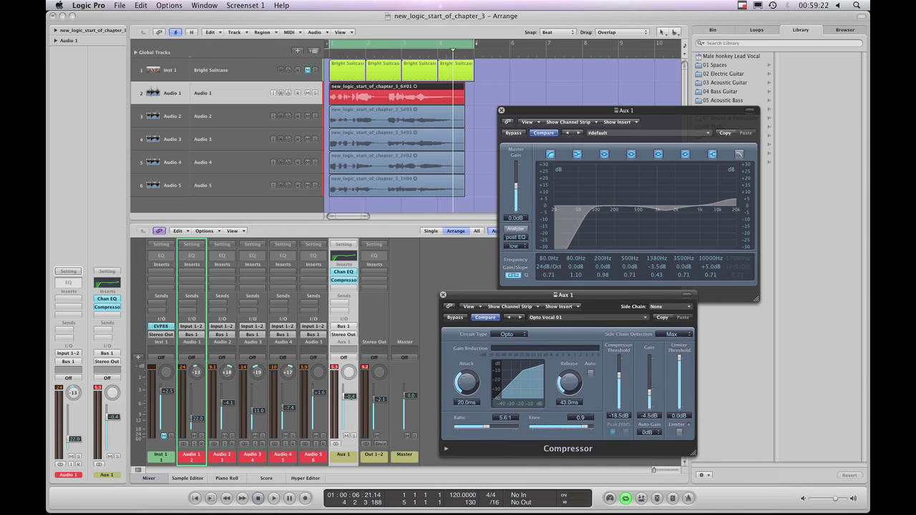
- Rebalance the Aux 1 return level by ear, lowering then raising it
{"action": "left_click_drag", "start_coordinate": [350, 396], "coordinate": [351, 409]}
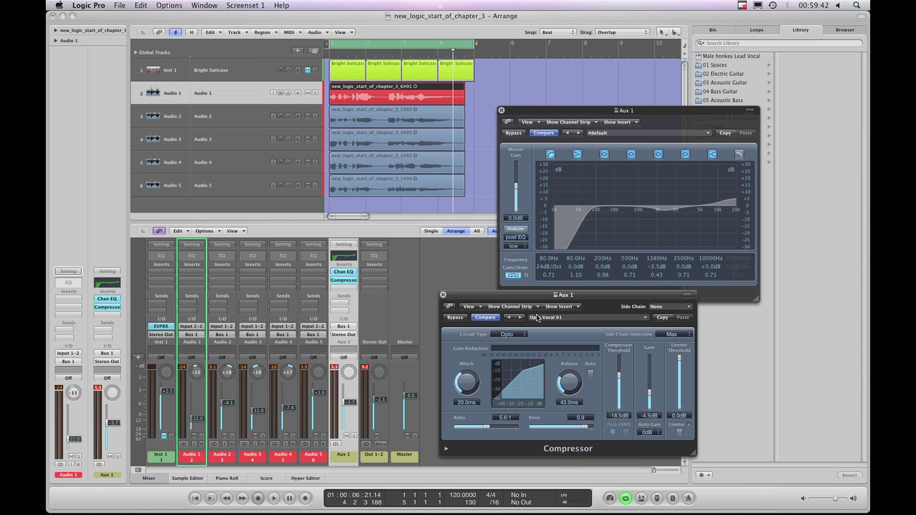
{"action": "left_click_drag", "start_coordinate": [526, 301], "coordinate": [541, 306]}
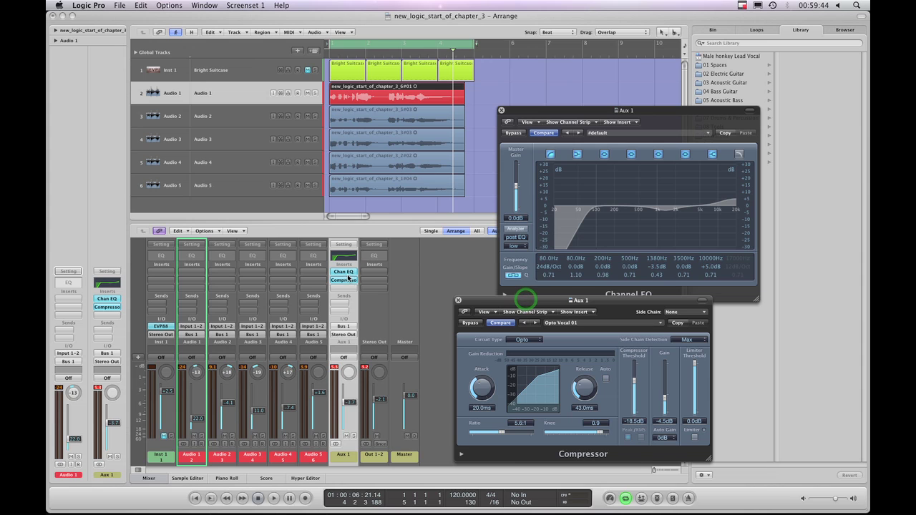
{"action": "left_click_drag", "start_coordinate": [349, 402], "coordinate": [349, 406]}
{"action": "left_click_drag", "start_coordinate": [505, 305], "coordinate": [502, 307]}
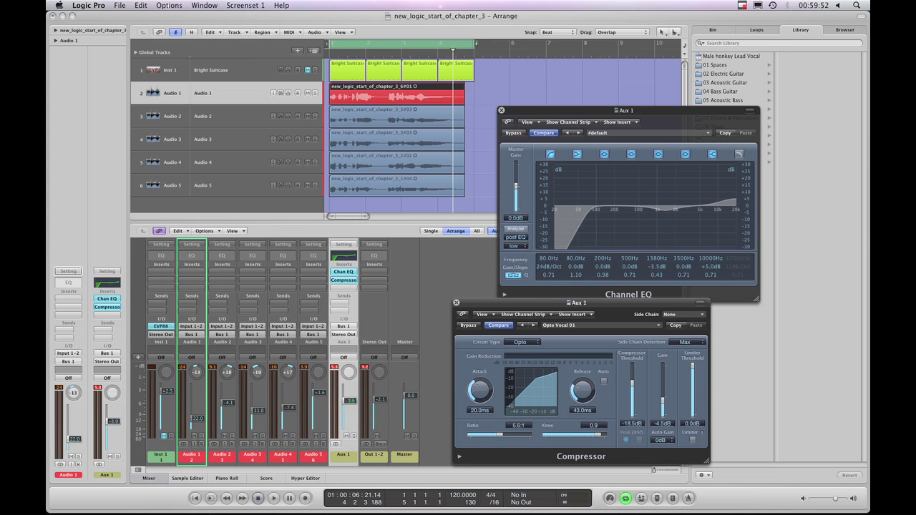
{"action": "left_click_drag", "start_coordinate": [349, 400], "coordinate": [349, 395]}
{"action": "left_click_drag", "start_coordinate": [540, 304], "coordinate": [530, 302]}
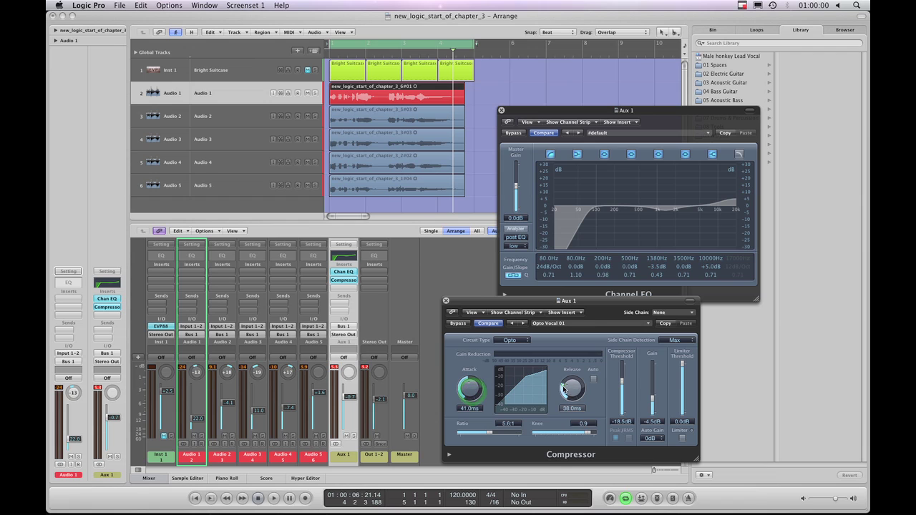
- Shorten the compressor release to 25 ms and audition the result
{"action": "left_click_drag", "start_coordinate": [569, 390], "coordinate": [570, 388]}
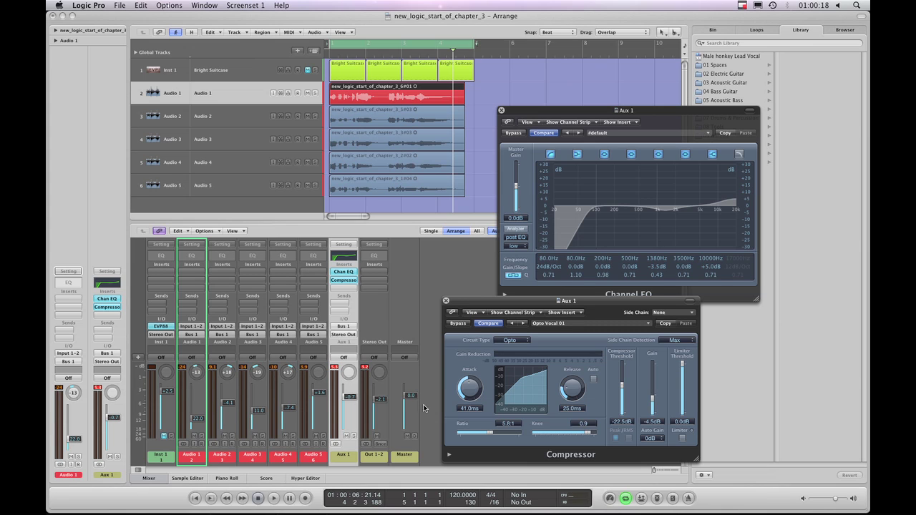
{"action": "left_click_drag", "start_coordinate": [497, 301], "coordinate": [503, 306]}
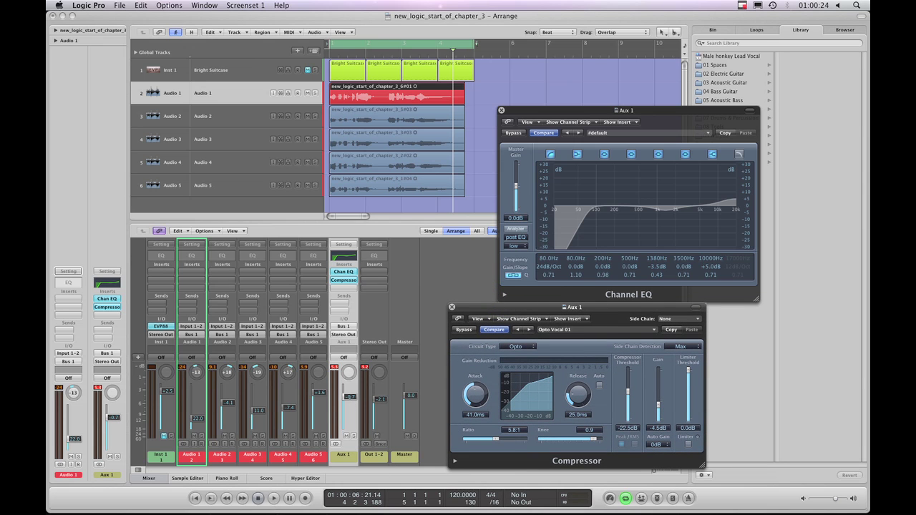
{"action": "left_click", "coordinate": [274, 498]}
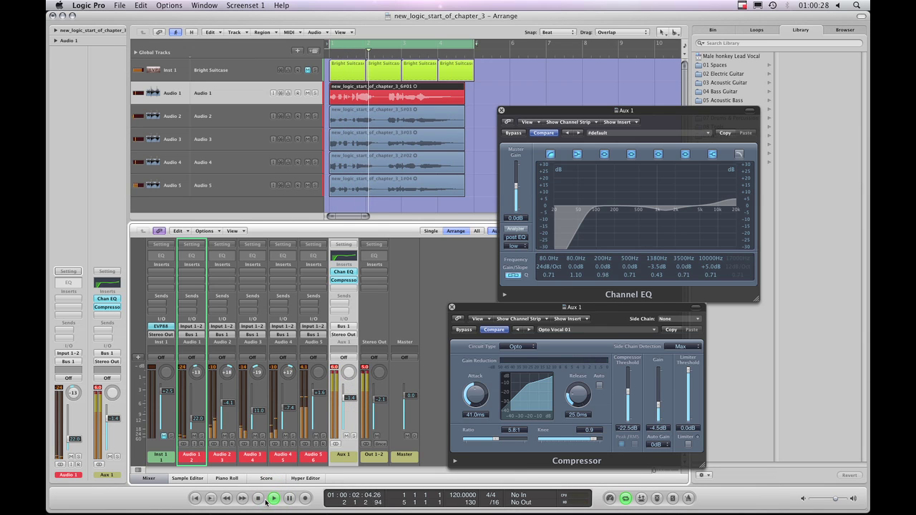
{"action": "left_click", "coordinate": [262, 499]}
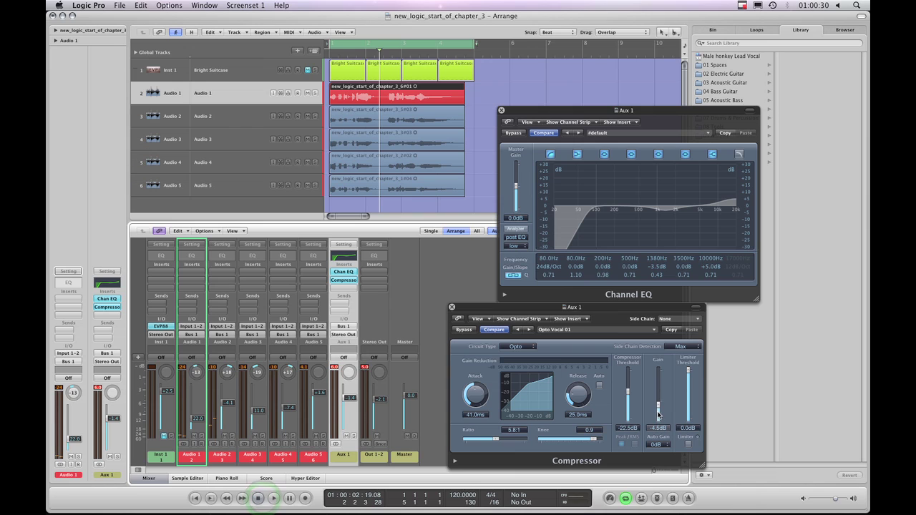
- Drop the compressor gain to -9.0 dB and trim the Aux 1 level during playback
{"action": "left_click_drag", "start_coordinate": [659, 407], "coordinate": [658, 411]}
{"action": "left_click", "coordinate": [279, 501]}
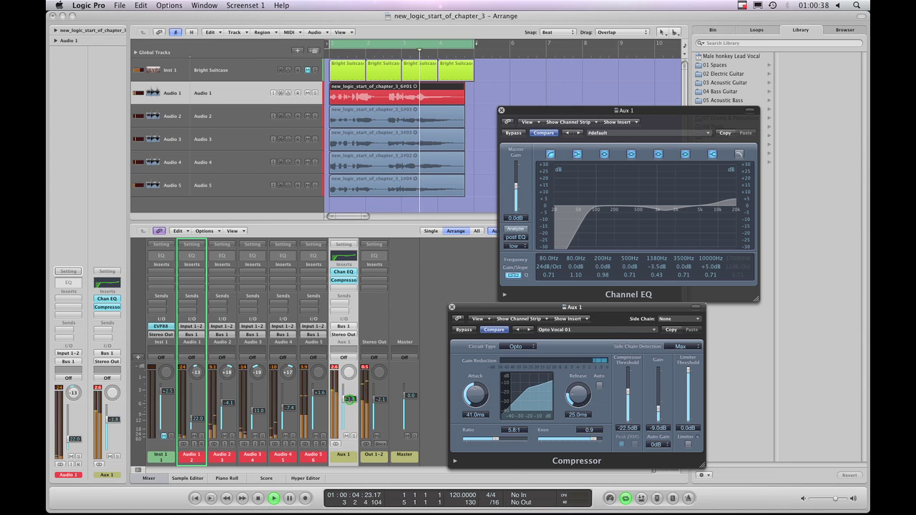
{"action": "left_click_drag", "start_coordinate": [349, 397], "coordinate": [349, 407]}
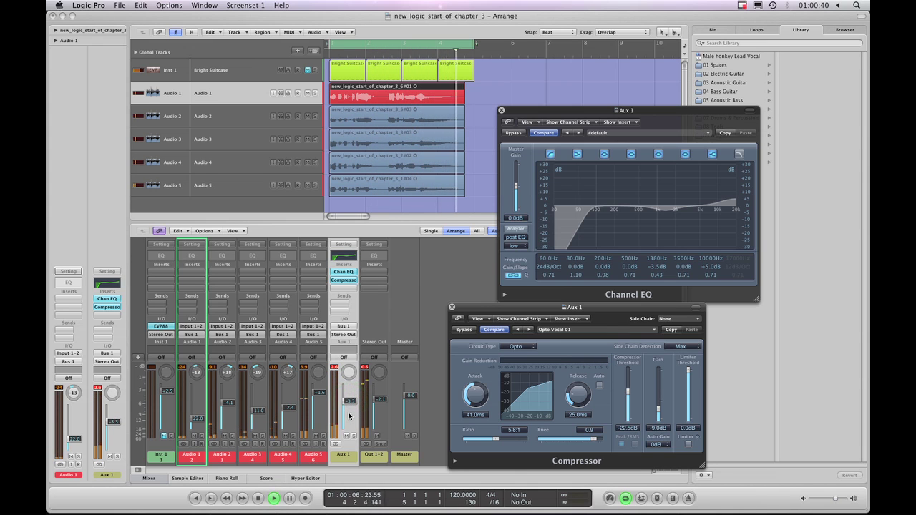
{"action": "left_click", "coordinate": [259, 498]}
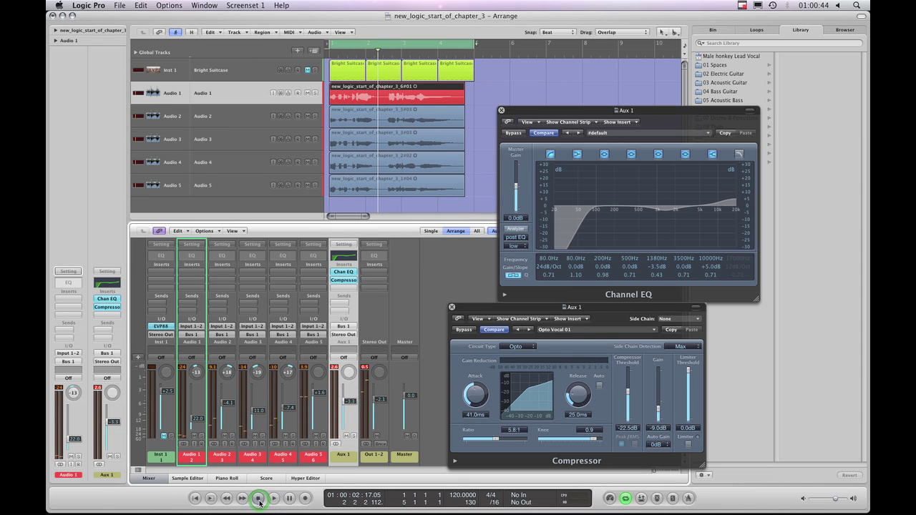
- Insert a stereo GoldVerb on Aux 1 at 17% mix and move the top EQ band to 10400 Hz
{"action": "left_click", "coordinate": [342, 289]}
{"action": "mouse_move", "coordinate": [353, 357]}
{"action": "mouse_move", "coordinate": [359, 372]}
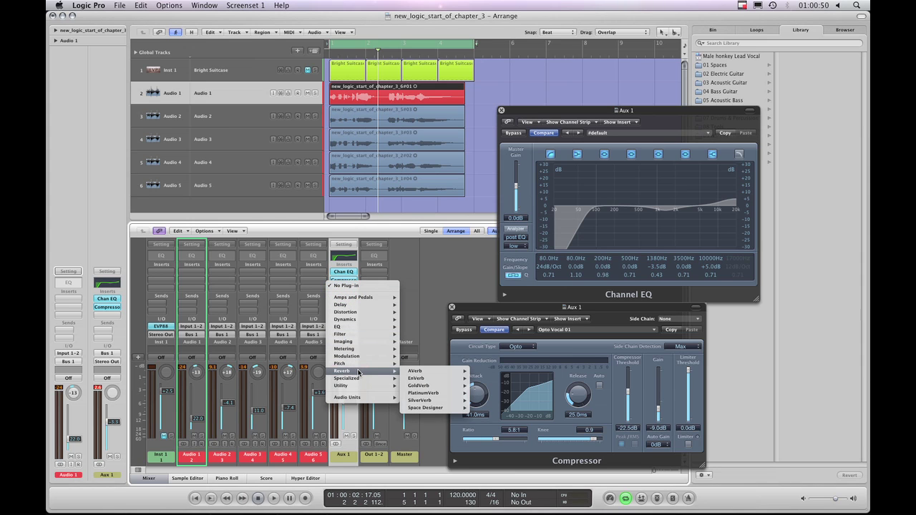
{"action": "mouse_move", "coordinate": [434, 385]}
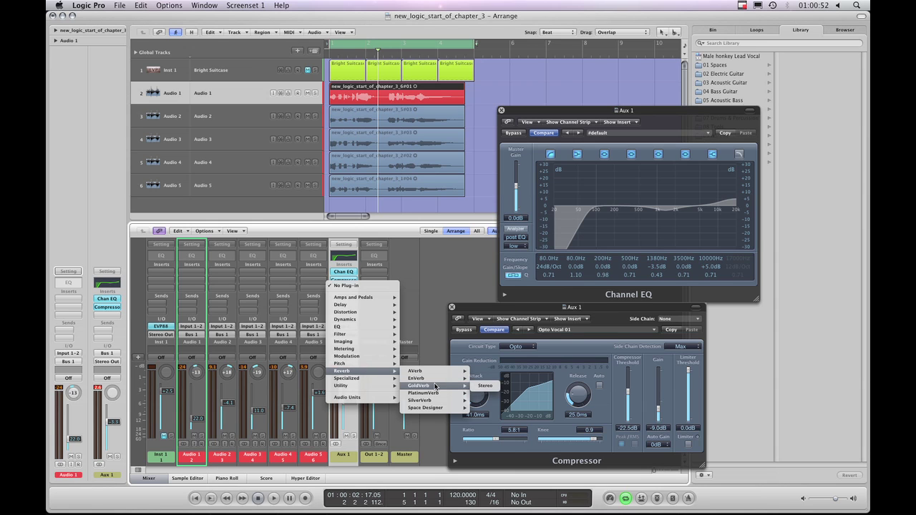
{"action": "left_click", "coordinate": [481, 386]}
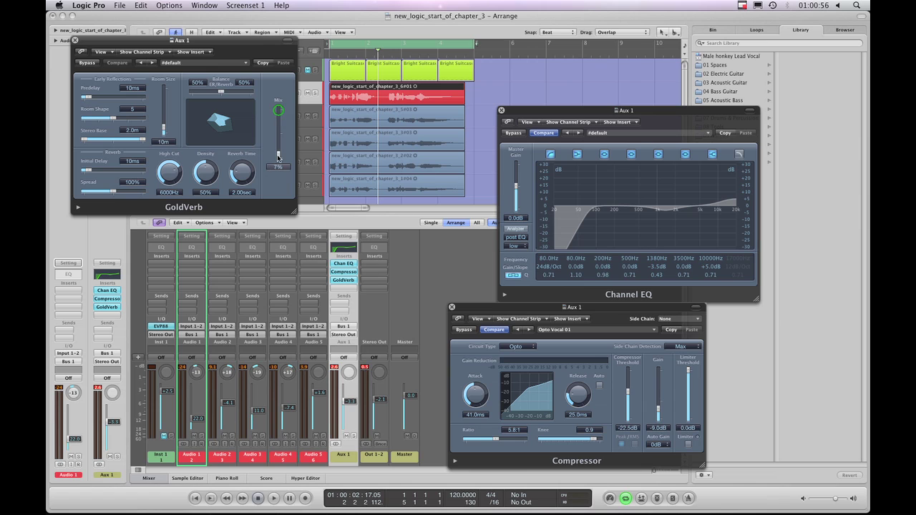
{"action": "left_click_drag", "start_coordinate": [278, 157], "coordinate": [278, 148]}
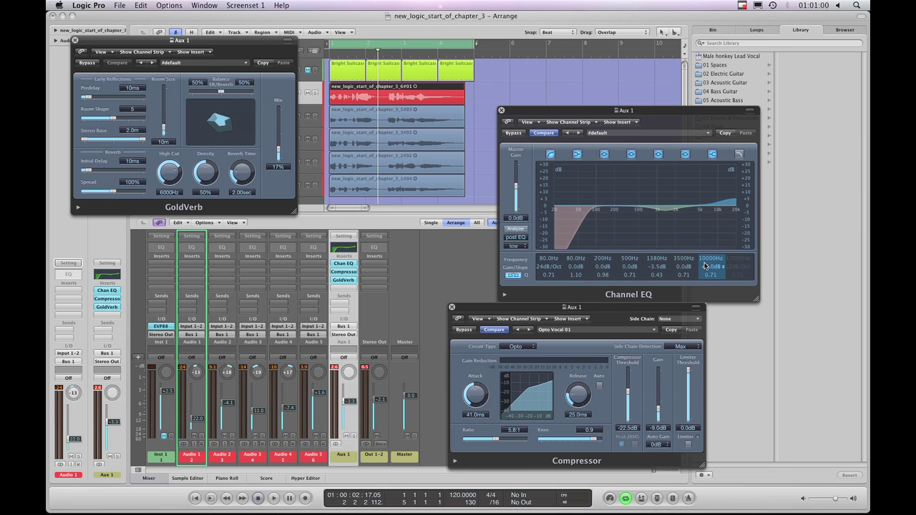
{"action": "left_click_drag", "start_coordinate": [706, 262], "coordinate": [705, 262]}
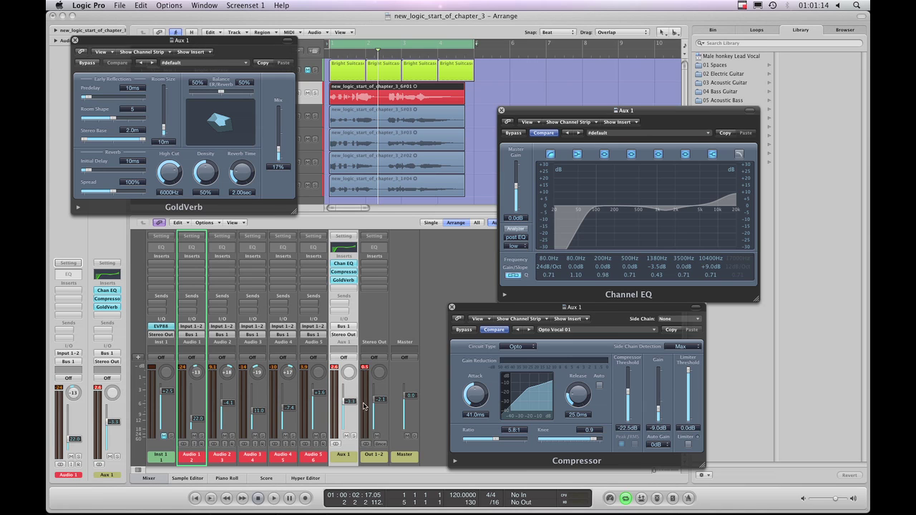
- Audition the reverb during playback while lowering, then raising, the Aux 1 level
{"action": "left_click", "coordinate": [273, 499]}
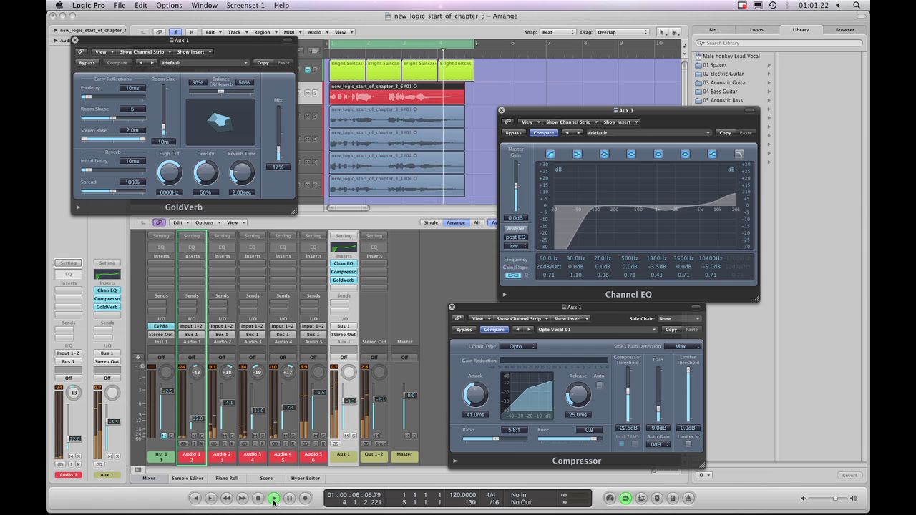
{"action": "left_click", "coordinate": [273, 499]}
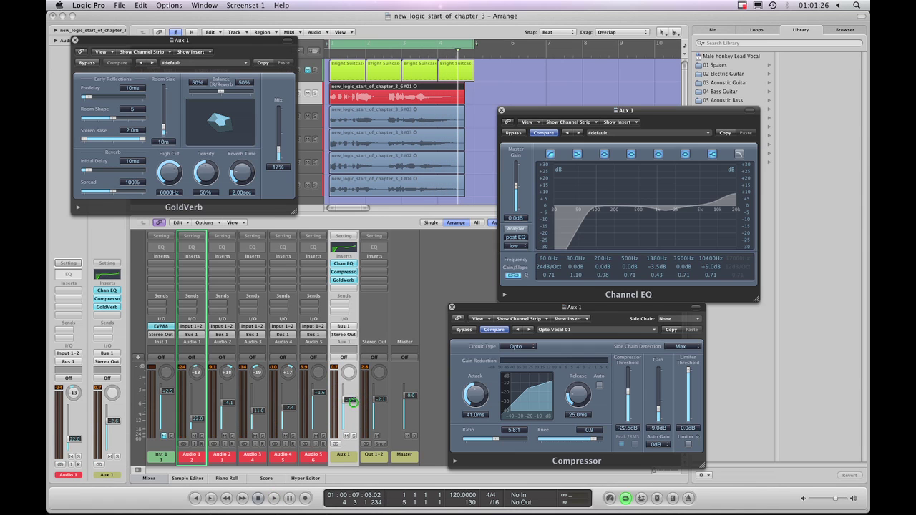
{"action": "left_click_drag", "start_coordinate": [351, 403], "coordinate": [350, 415]}
{"action": "key", "text": "space"}
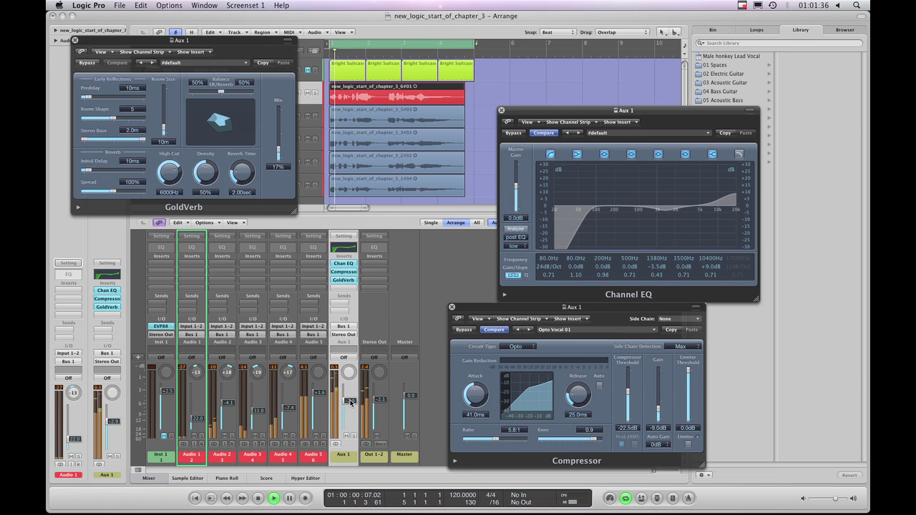
{"action": "mouse_move", "coordinate": [350, 403]}
{"action": "left_mouse_down"}
{"action": "mouse_move", "coordinate": [349, 395]}
{"action": "mouse_move", "coordinate": [349, 407]}
{"action": "left_mouse_up"}
{"action": "key", "text": "space"}
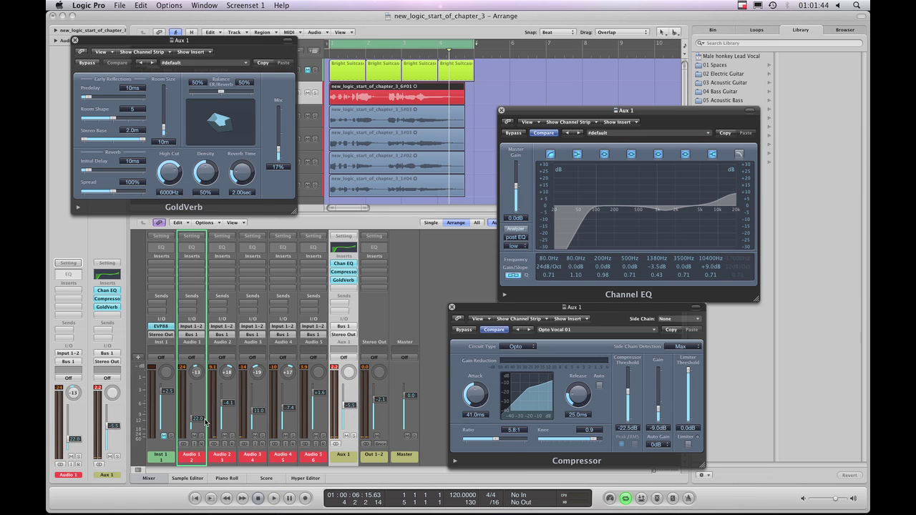
- Set Audio 1 to 20.0, nudge Audio 3, and recheck playback with Aux 1 raised slightly
{"action": "left_click_drag", "start_coordinate": [205, 422], "coordinate": [199, 418]}
{"action": "mouse_move", "coordinate": [262, 410]}
{"action": "left_mouse_down"}
{"action": "mouse_move", "coordinate": [287, 409]}
{"action": "mouse_move", "coordinate": [272, 417]}
{"action": "mouse_move", "coordinate": [261, 404]}
{"action": "left_mouse_up"}
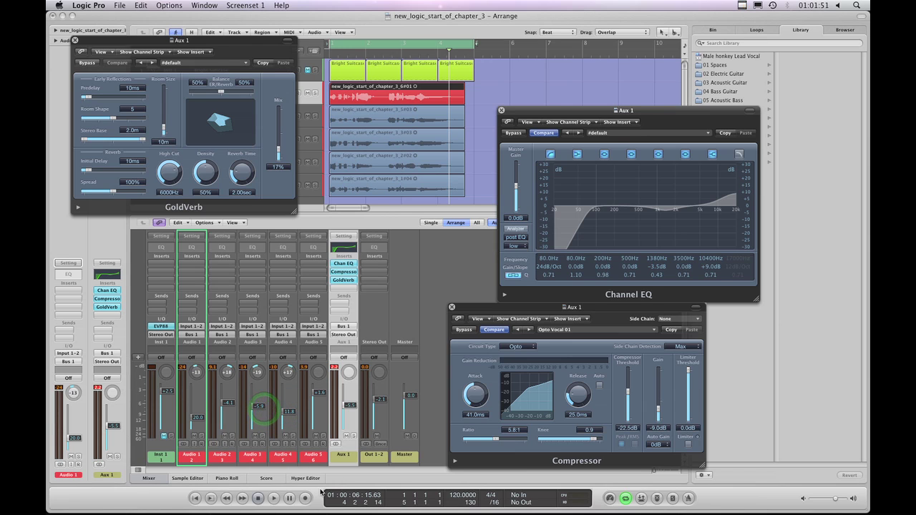
{"action": "left_click", "coordinate": [274, 499]}
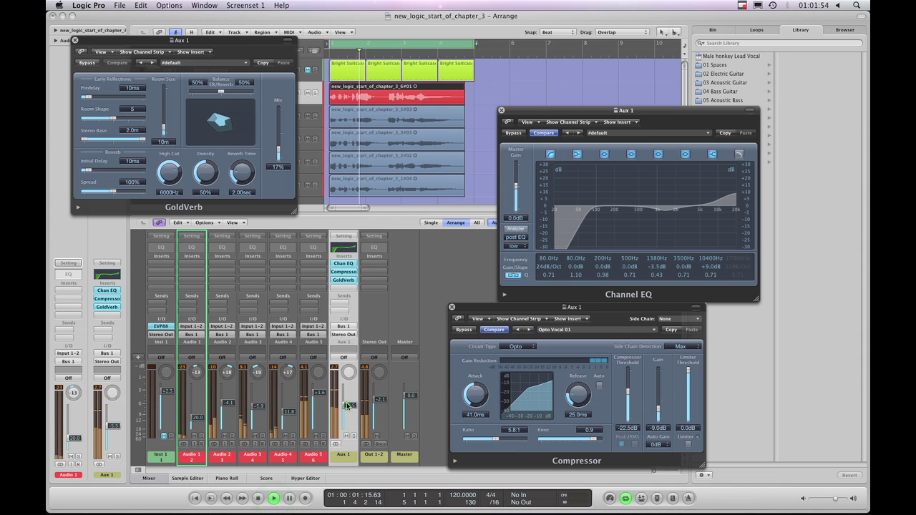
{"action": "left_click_drag", "start_coordinate": [346, 406], "coordinate": [350, 398]}
{"action": "key", "text": "space"}
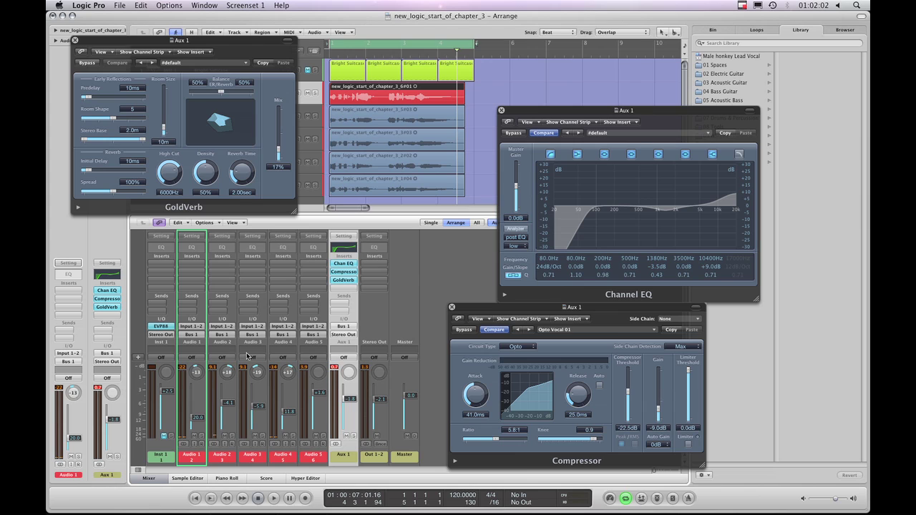
- Nudge the Aux 1 fader down and up in small steps until it sits around -4 dB
{"action": "left_click_drag", "start_coordinate": [352, 402], "coordinate": [352, 405]}
{"action": "left_click_drag", "start_coordinate": [350, 400], "coordinate": [350, 396]}
{"action": "left_click_drag", "start_coordinate": [349, 400], "coordinate": [349, 402]}
{"action": "left_click_drag", "start_coordinate": [349, 406], "coordinate": [350, 401]}
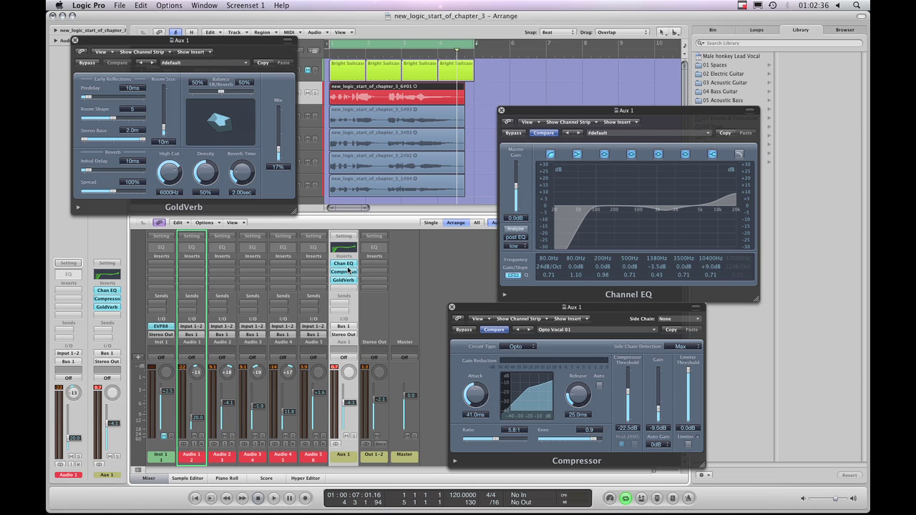